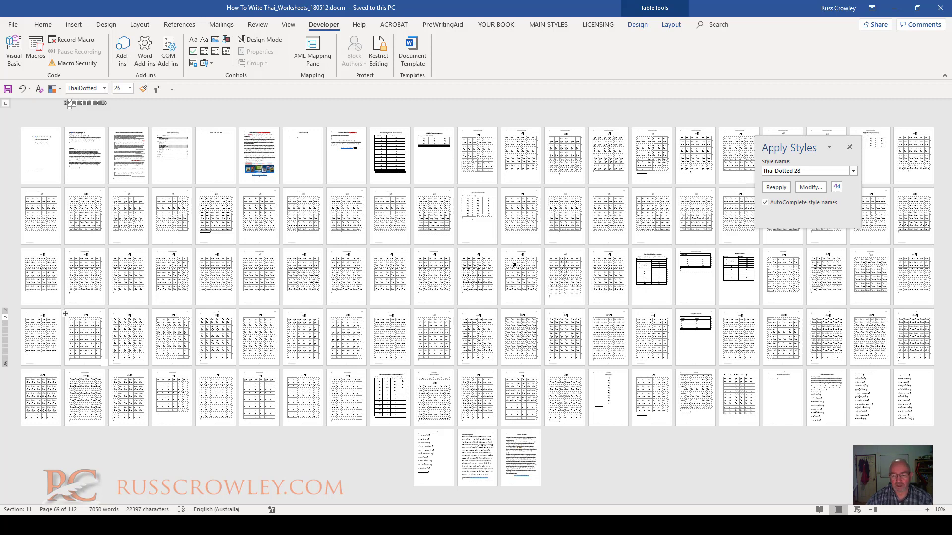
- Zoom the page view from 10% to 40% and move the Apply Styles pane up onto the ruler
{"action": "scroll", "coordinate": [772, 358], "scroll_direction": "up", "scroll_amount": 3}
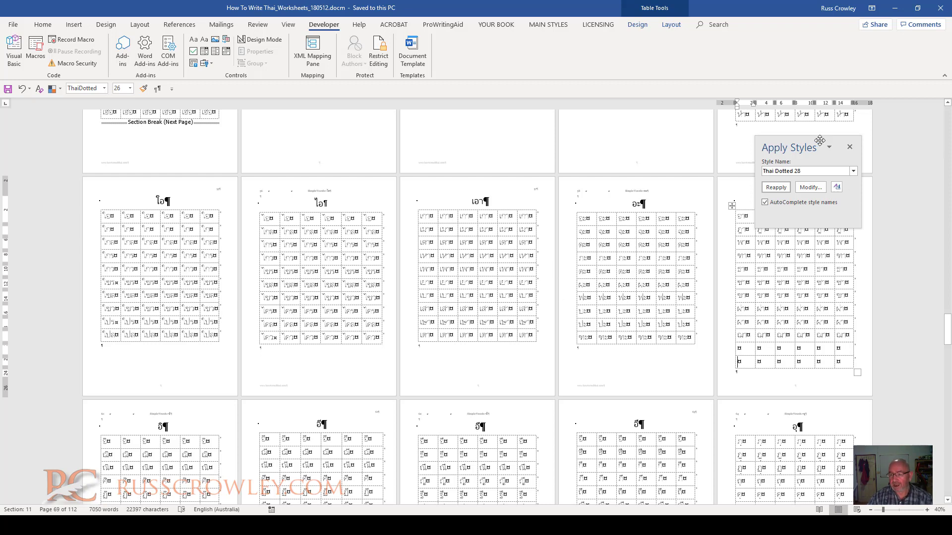
{"action": "left_click_drag", "start_coordinate": [811, 145], "coordinate": [807, 91]}
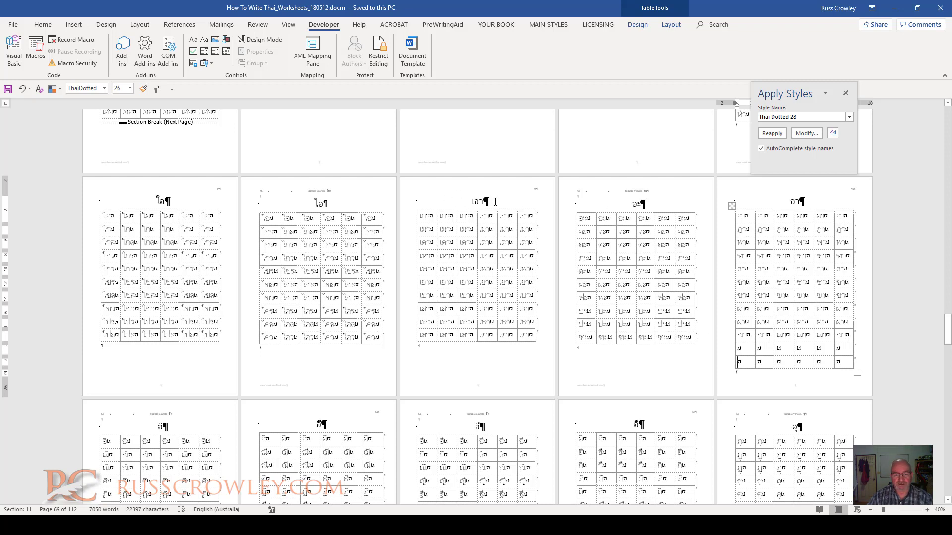
{"action": "left_click", "coordinate": [473, 200]}
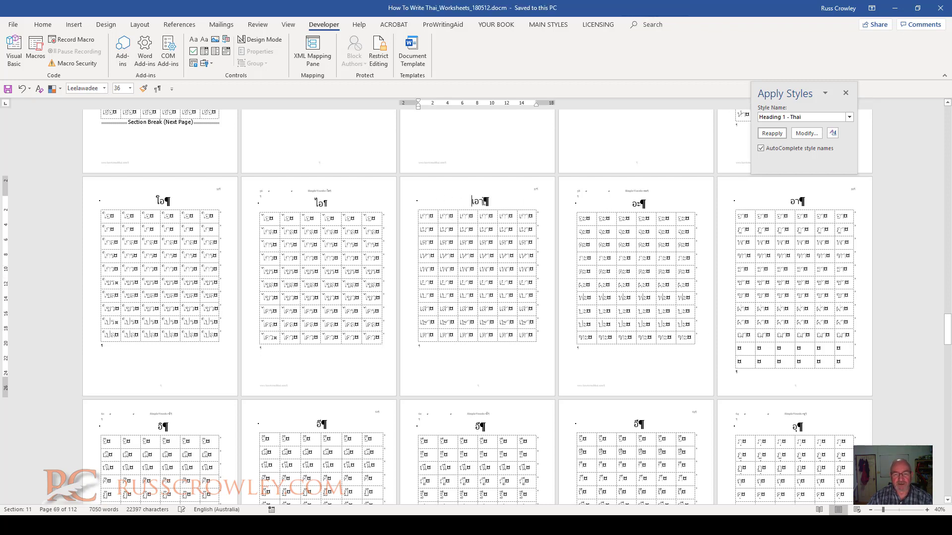
{"action": "triple_click", "coordinate": [434, 202]}
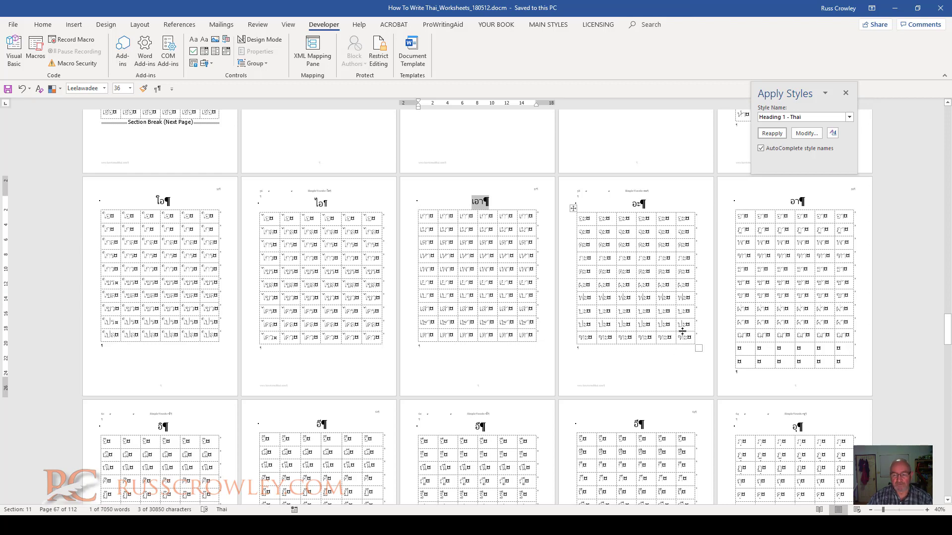
{"action": "scroll", "coordinate": [682, 332], "scroll_direction": "down", "scroll_amount": 1}
{"action": "left_click", "coordinate": [687, 314]}
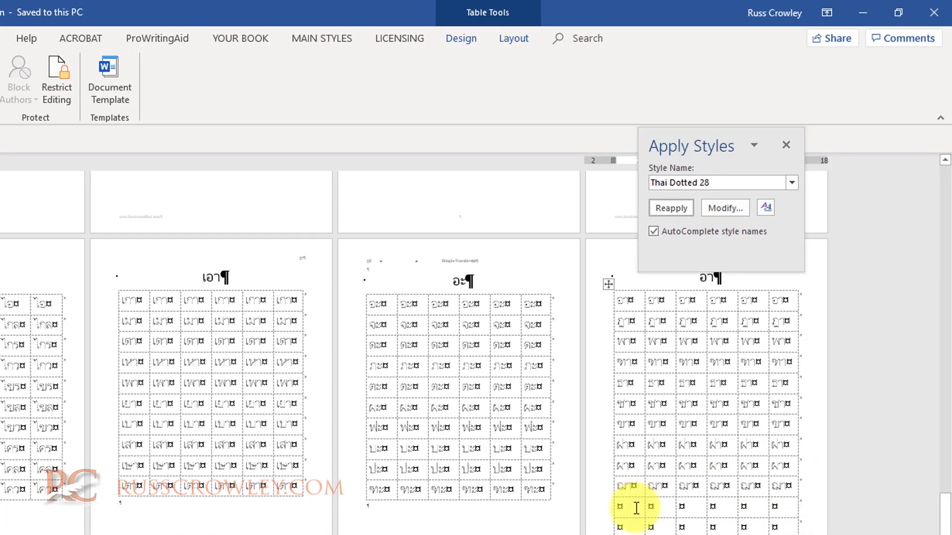
{"action": "left_click_drag", "start_coordinate": [636, 508], "coordinate": [780, 524]}
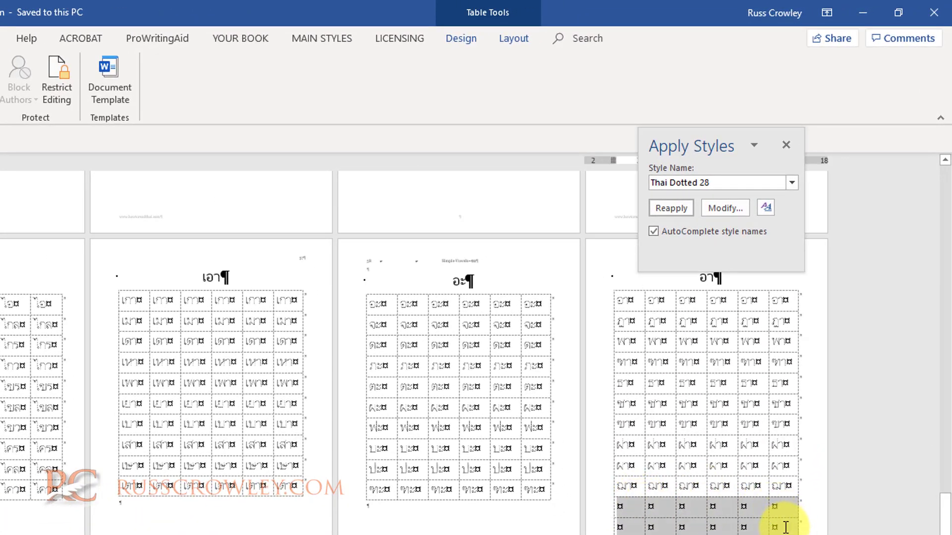
{"action": "left_click", "coordinate": [548, 491]}
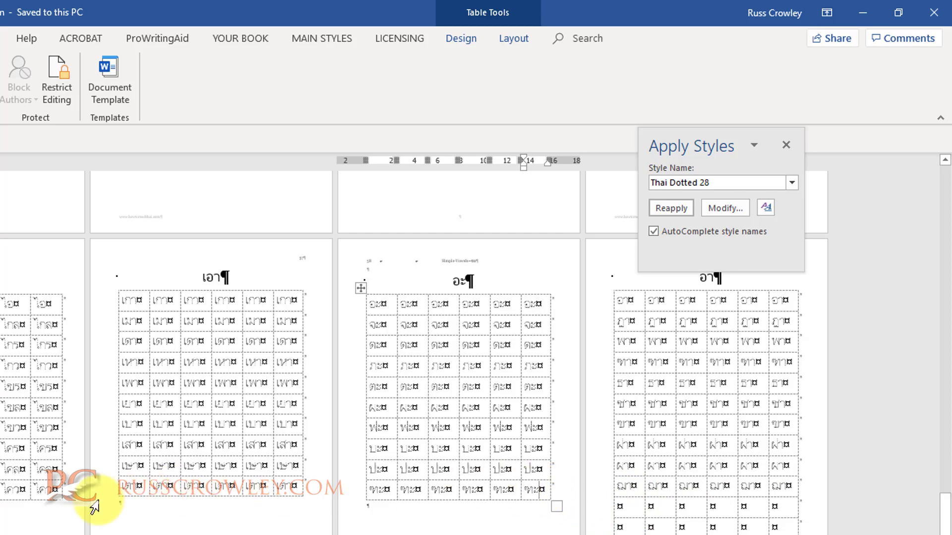
{"action": "scroll", "coordinate": [4, 466], "scroll_direction": "up", "scroll_amount": 10}
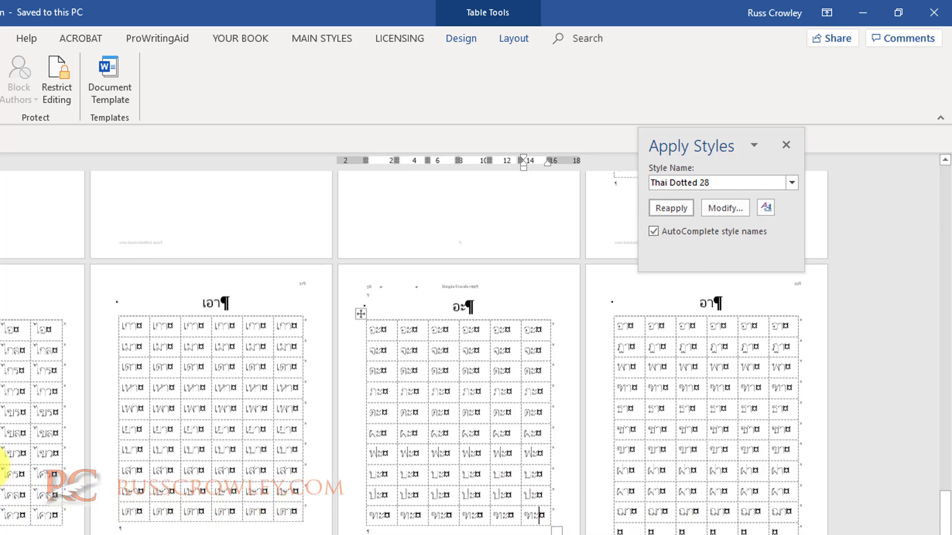
{"action": "scroll", "coordinate": [4, 471], "scroll_direction": "up", "scroll_amount": 3}
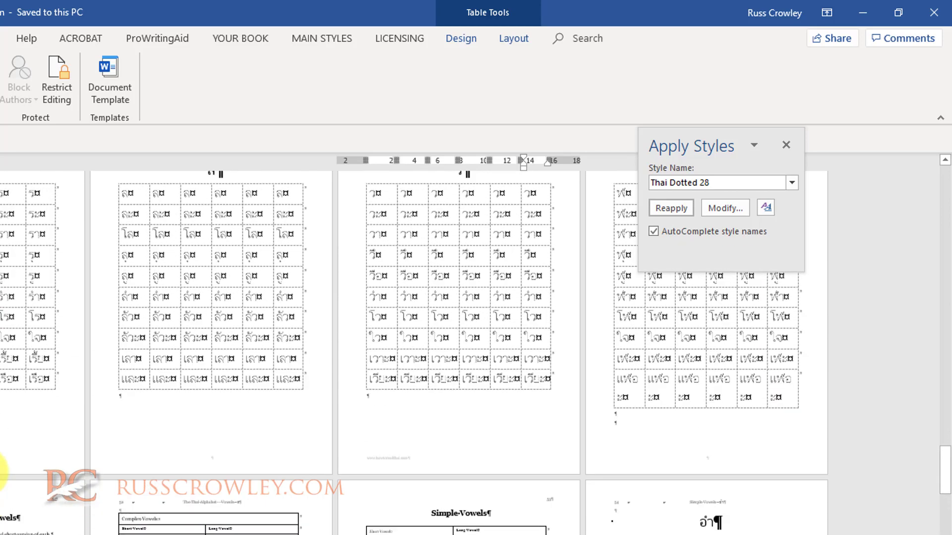
{"action": "scroll", "coordinate": [4, 471], "scroll_direction": "down", "scroll_amount": 10}
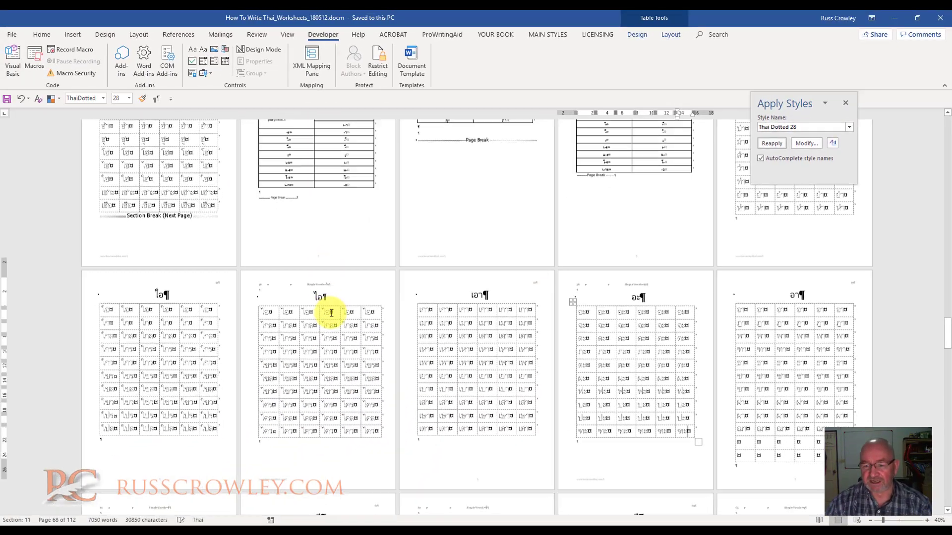
{"action": "scroll", "coordinate": [347, 315], "scroll_direction": "down", "scroll_amount": 3}
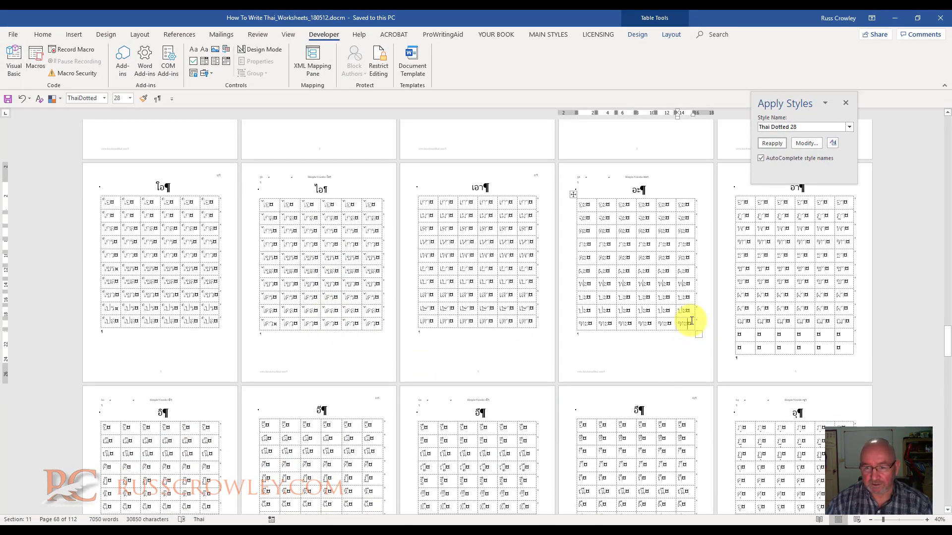
- Append two empty rows beneath the last row of the อะ worksheet table
{"action": "key", "text": "Tab"}
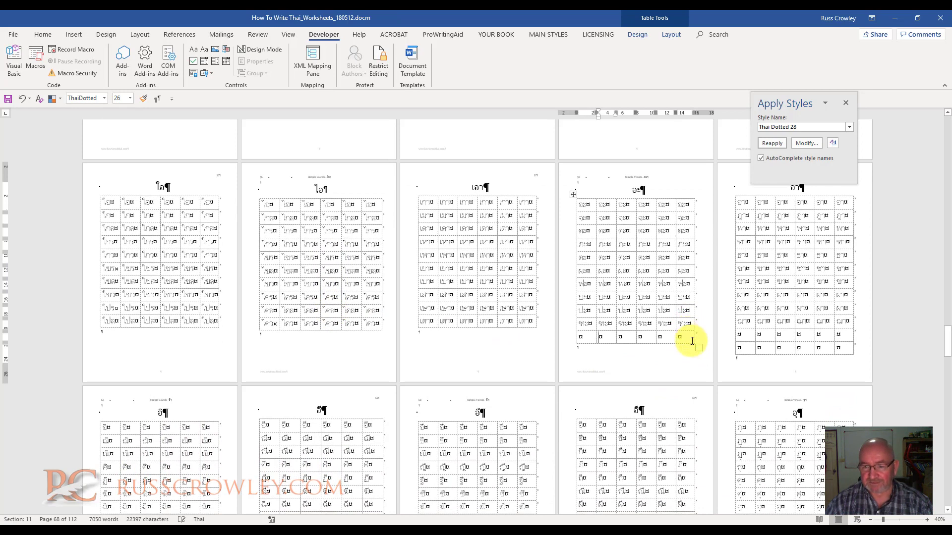
{"action": "left_click", "coordinate": [688, 337]}
{"action": "key", "text": "Tab"}
{"action": "key", "text": "Tab"}
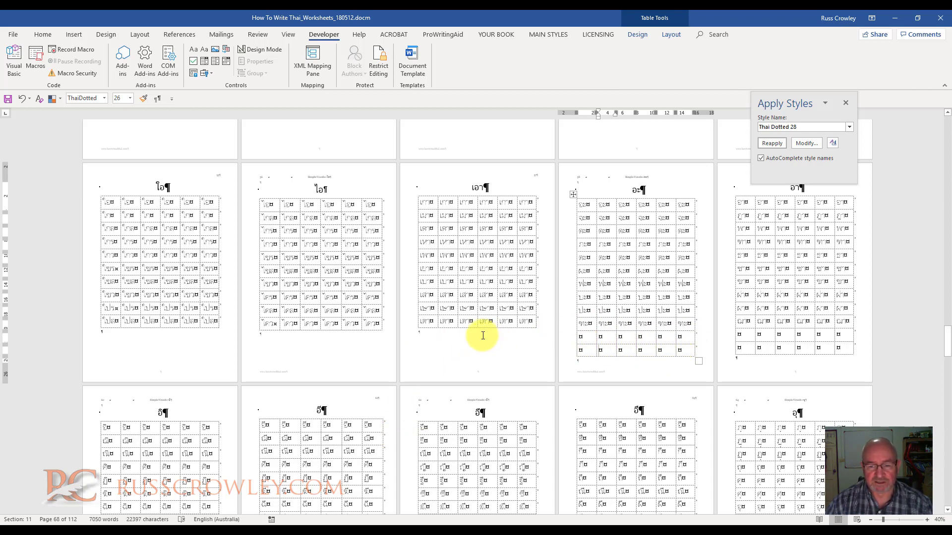
{"action": "left_click", "coordinate": [536, 322]}
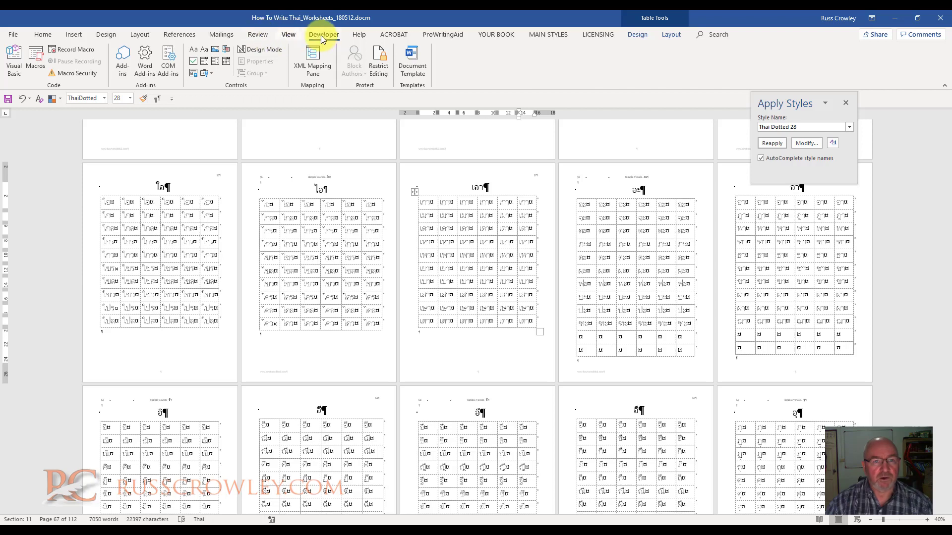
{"action": "right_click", "coordinate": [474, 56]}
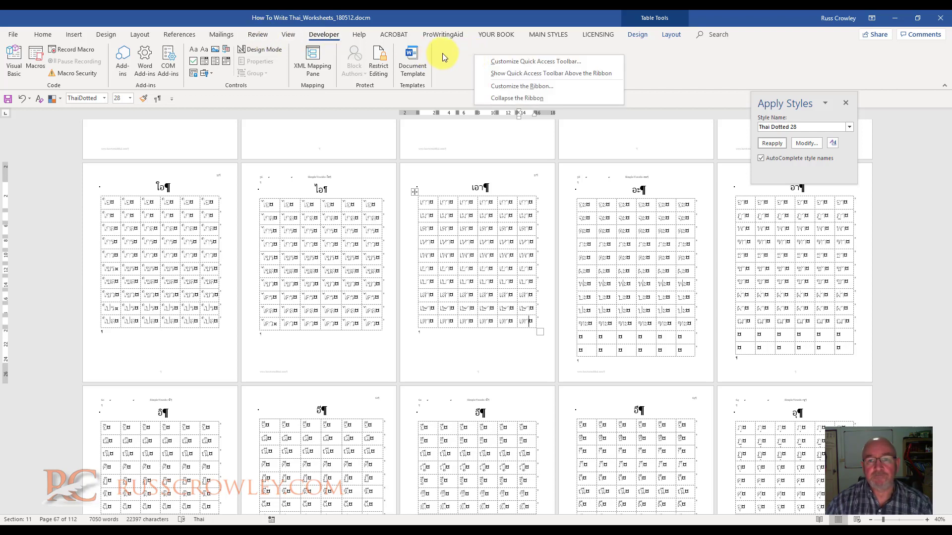
{"action": "left_click", "coordinate": [548, 86]}
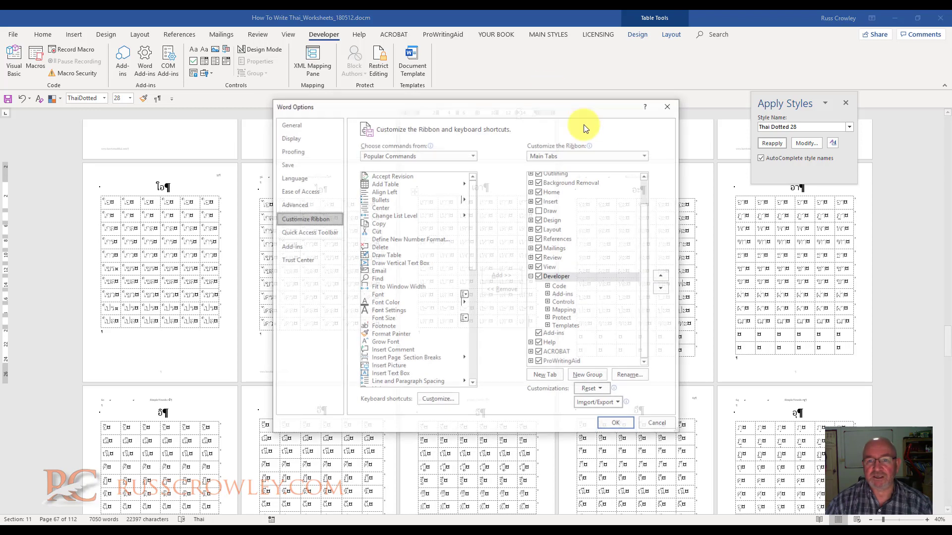
{"action": "left_click", "coordinate": [539, 278]}
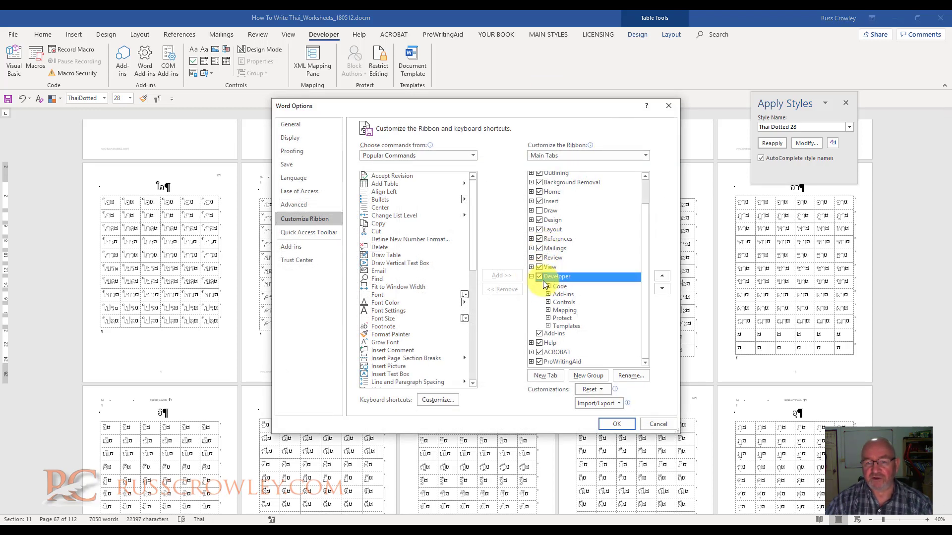
{"action": "left_click", "coordinate": [616, 425]}
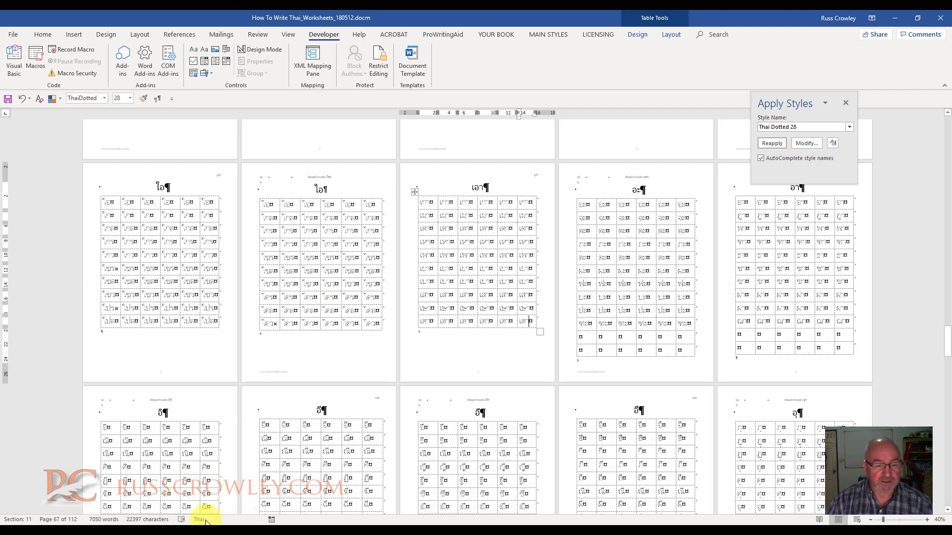
{"action": "left_click", "coordinate": [272, 520]}
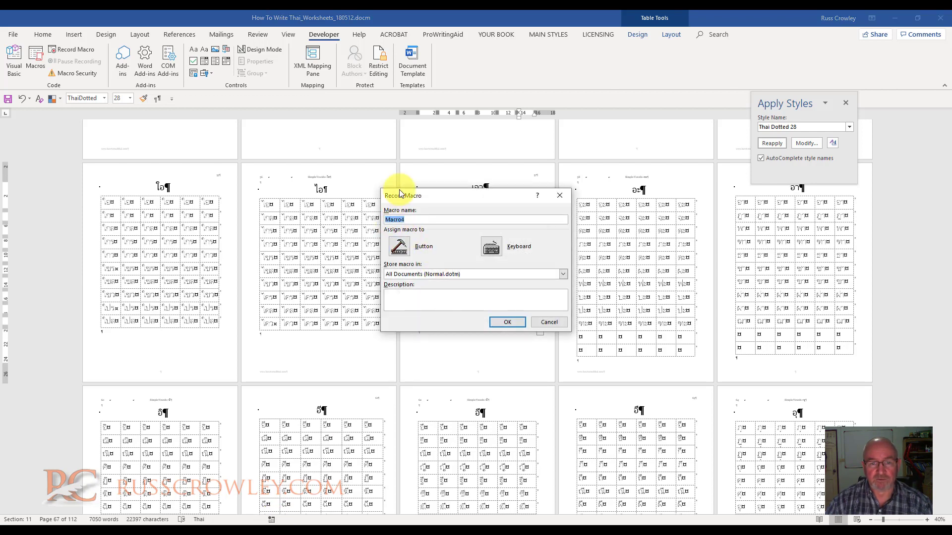
{"action": "left_click_drag", "start_coordinate": [419, 198], "coordinate": [510, 192]}
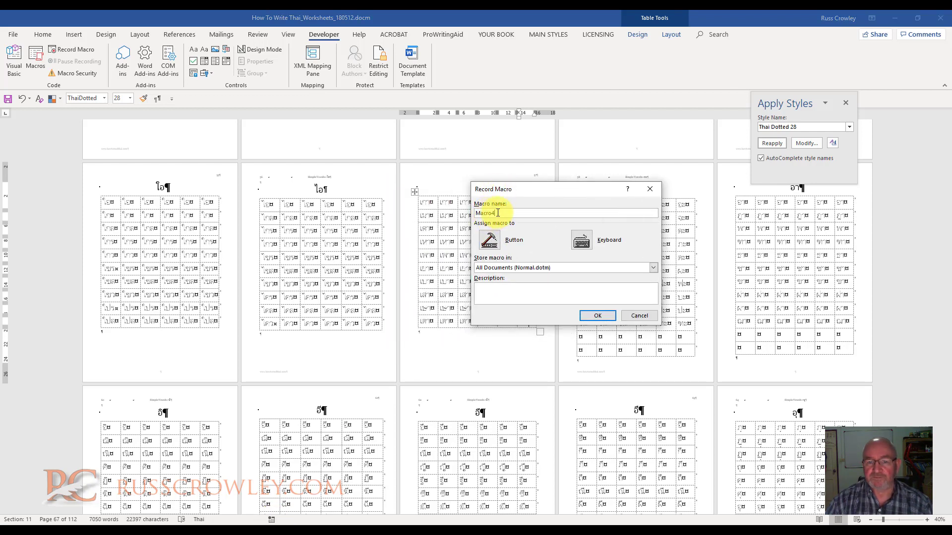
{"action": "left_click", "coordinate": [513, 214]}
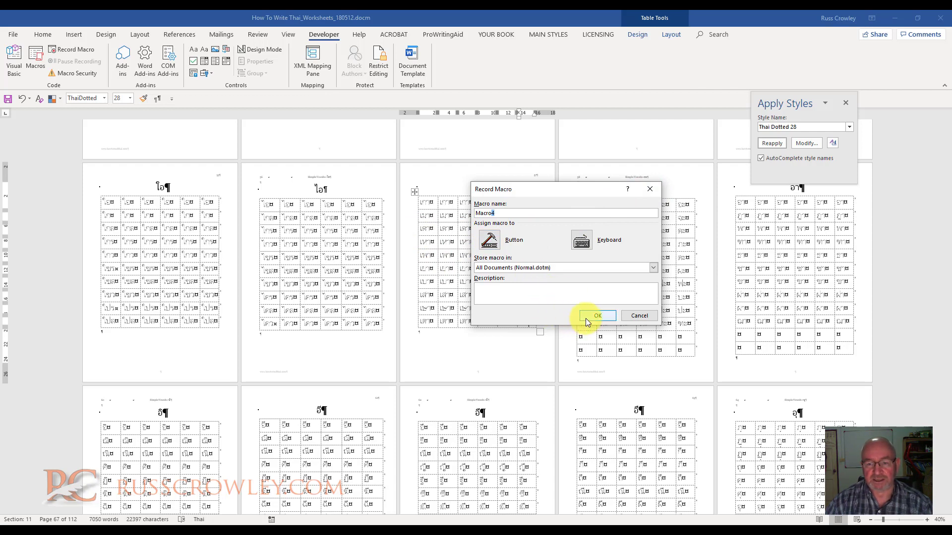
{"action": "left_click", "coordinate": [636, 318]}
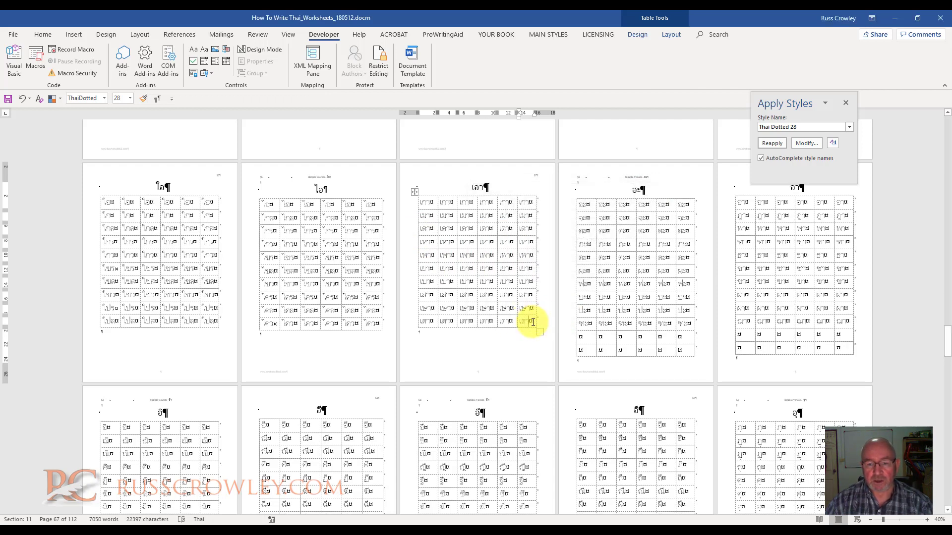
- Zoom to 90% and start recording Macro4, stored in Normal.dotm
{"action": "scroll", "coordinate": [530, 324], "scroll_direction": "up", "scroll_amount": 5}
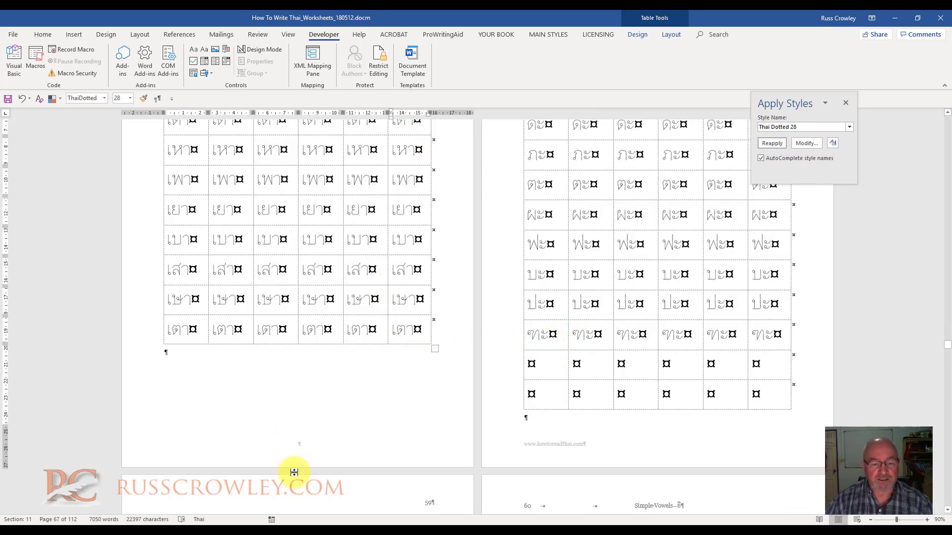
{"action": "left_click", "coordinate": [272, 521]}
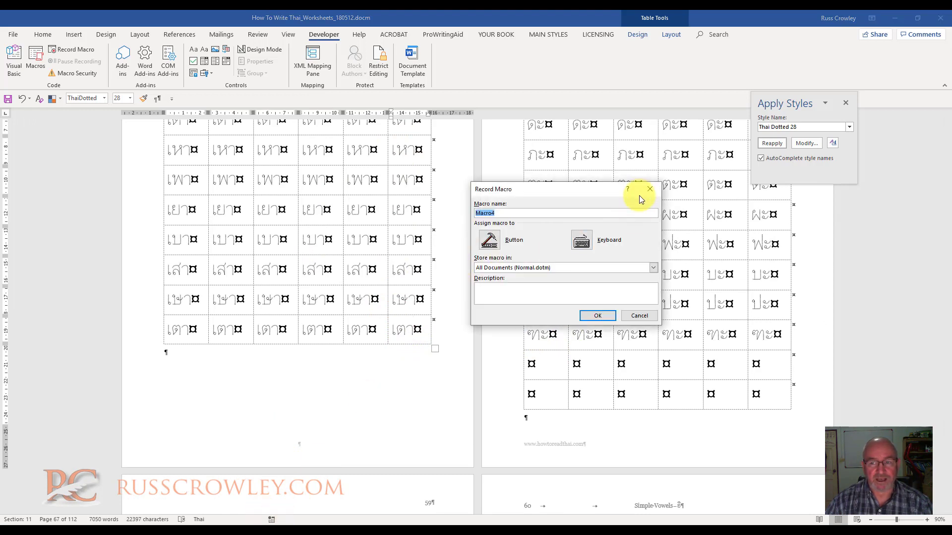
{"action": "key", "text": "Escape"}
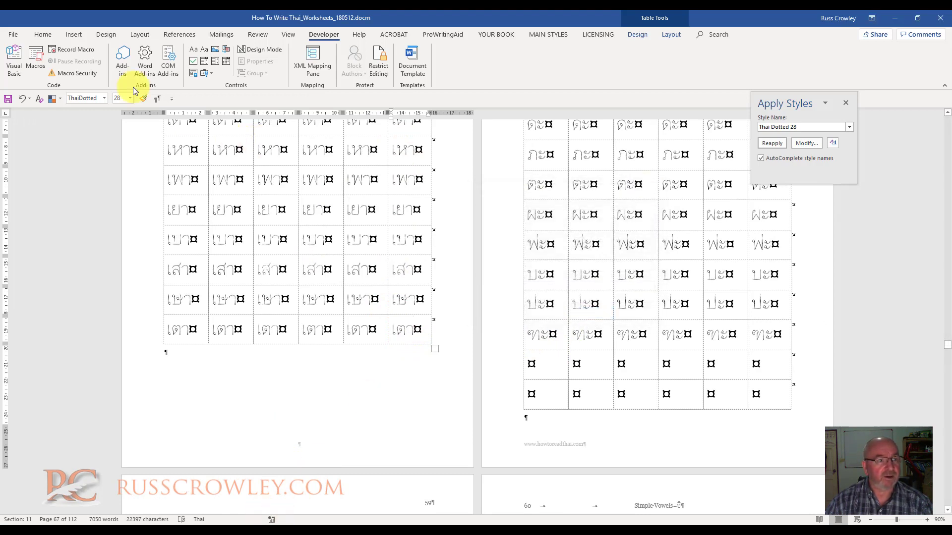
{"action": "left_click", "coordinate": [73, 49]}
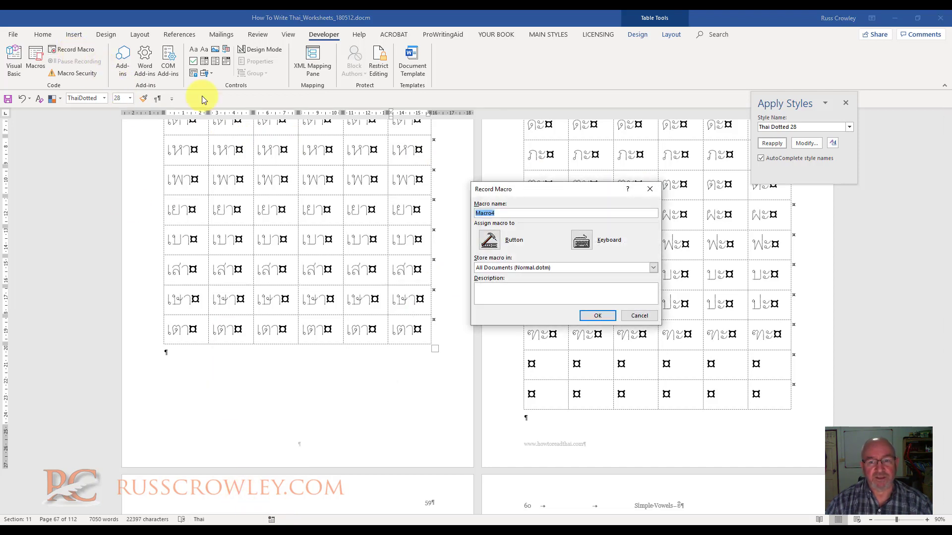
{"action": "left_click_drag", "start_coordinate": [546, 189], "coordinate": [455, 179]}
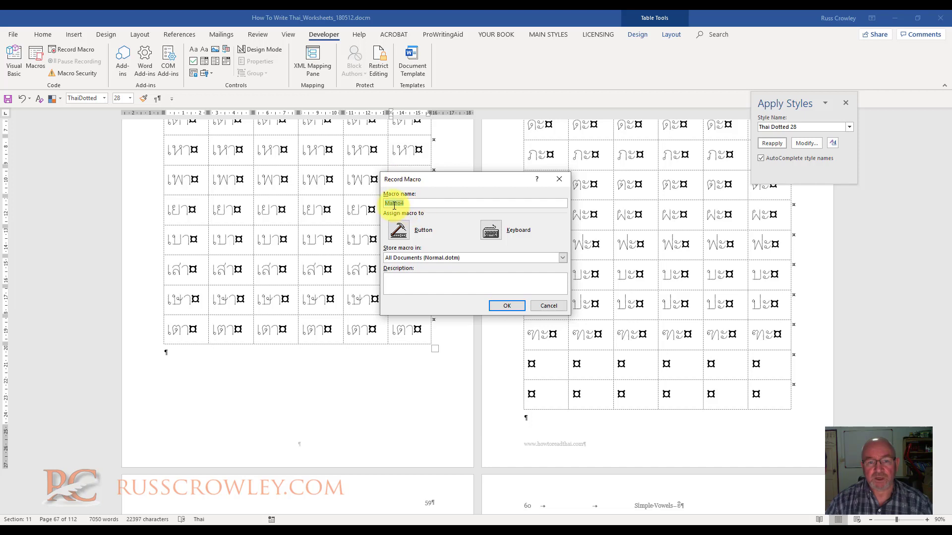
{"action": "left_click", "coordinate": [507, 306]}
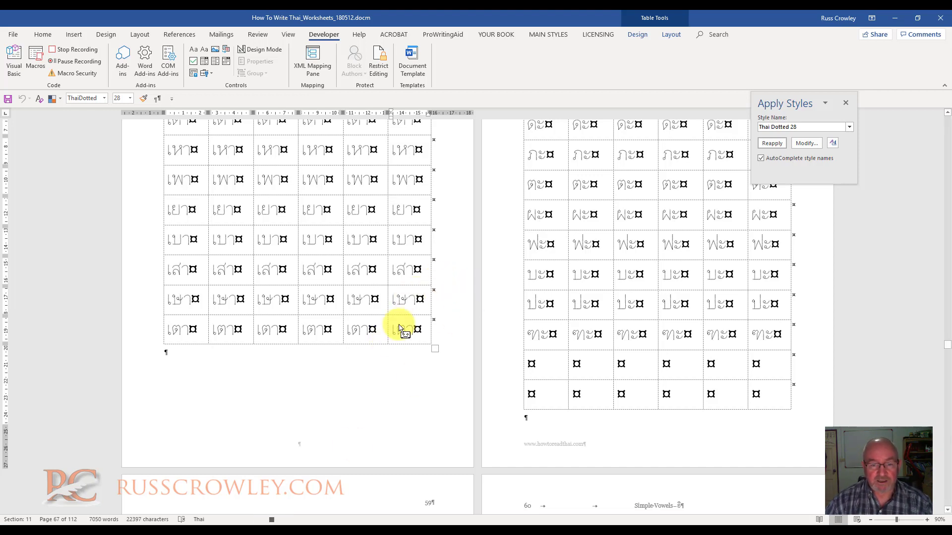
- Add two blank rows to the end of the เอา table, then stop the macro recording
{"action": "left_click", "coordinate": [410, 337]}
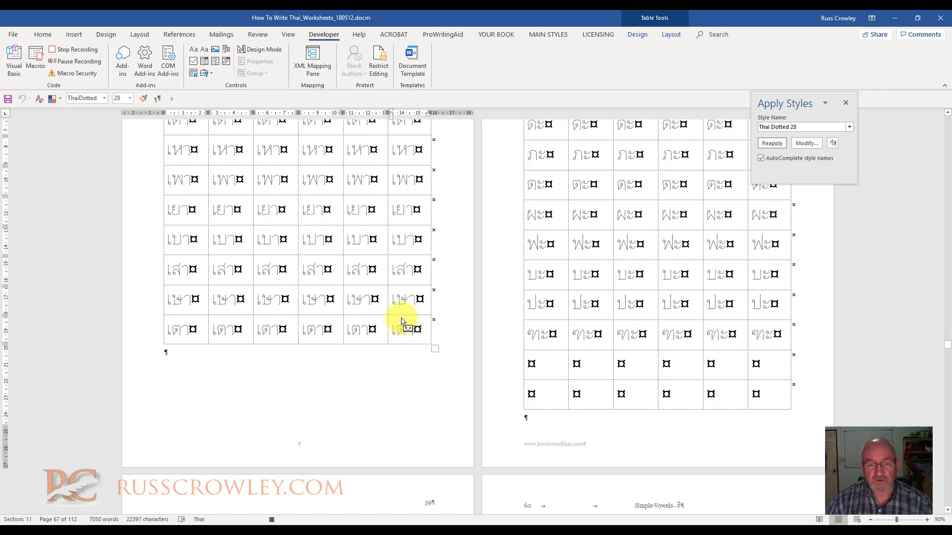
{"action": "left_click_drag", "start_coordinate": [402, 321], "coordinate": [411, 314]}
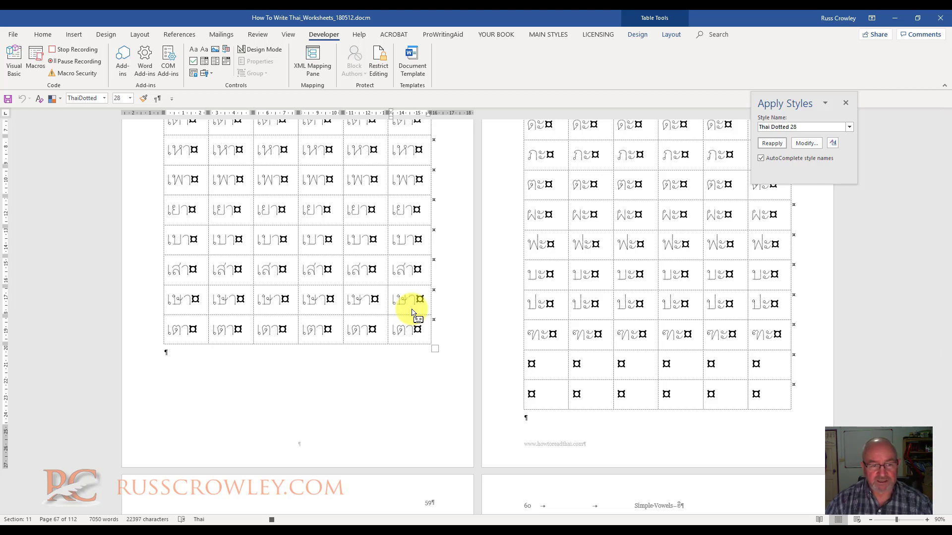
{"action": "key", "text": "Tab"}
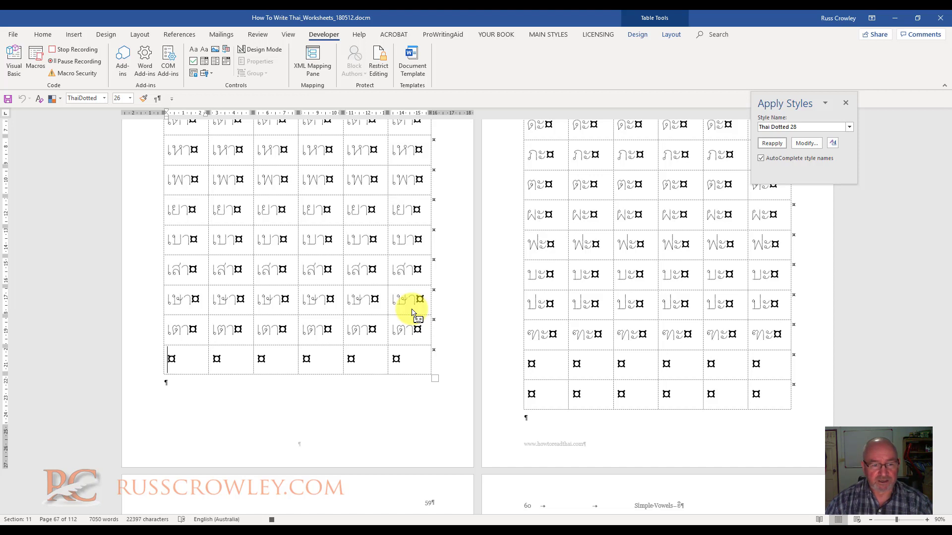
{"action": "key", "text": "Tab"}
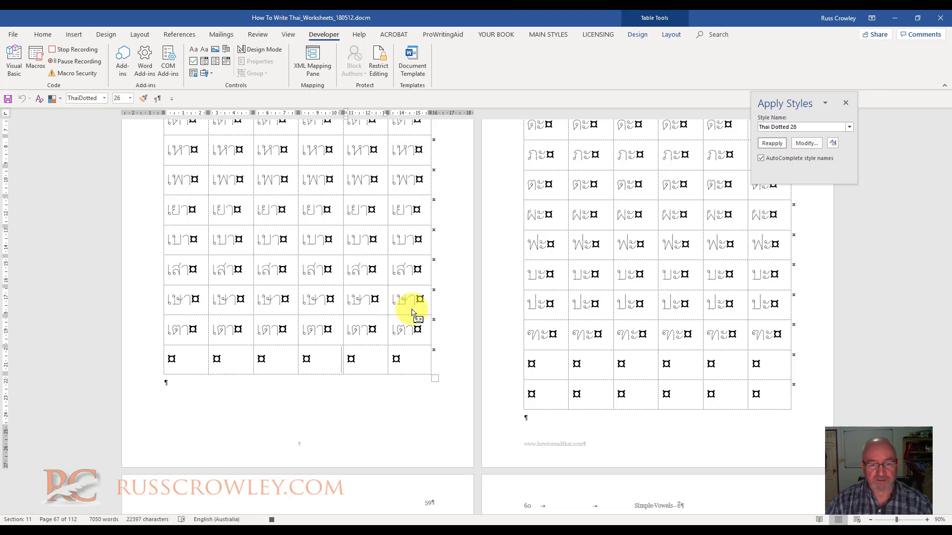
{"action": "key", "text": "Tab"}
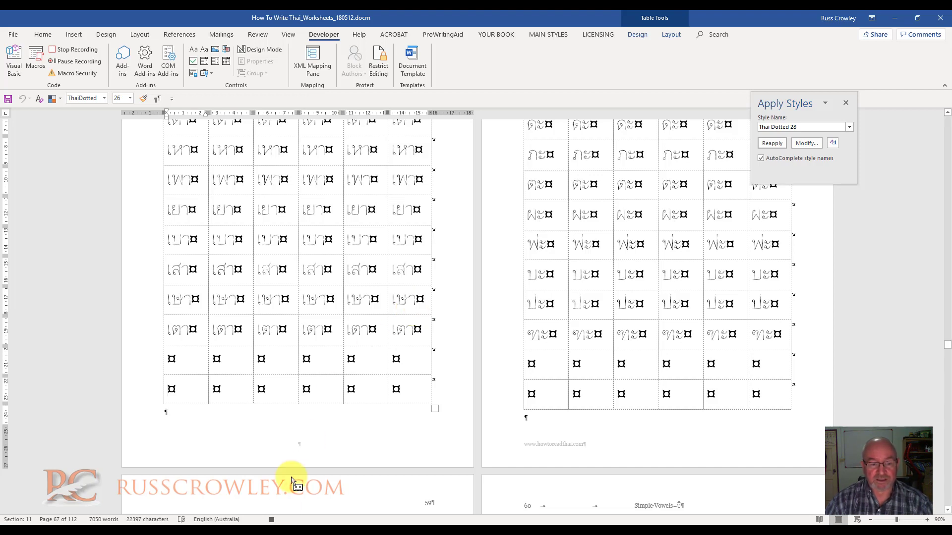
{"action": "left_click", "coordinate": [272, 520]}
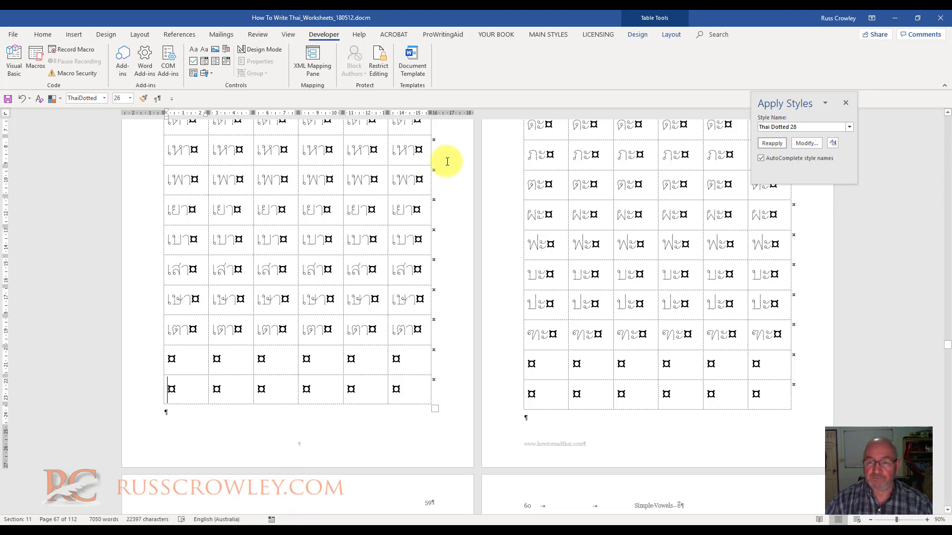
{"action": "left_click", "coordinate": [17, 64]}
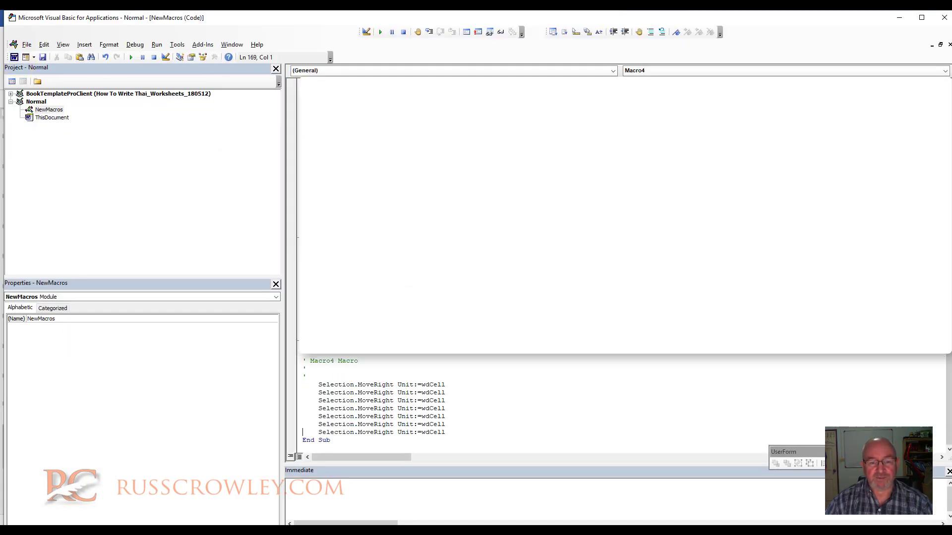
{"action": "left_click_drag", "start_coordinate": [314, 385], "coordinate": [458, 433]}
{"action": "left_click", "coordinate": [346, 385]}
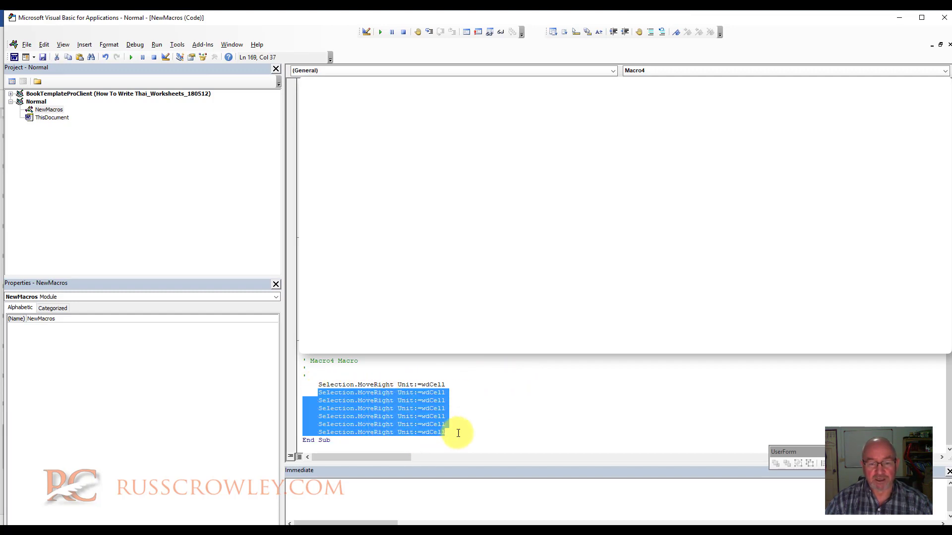
{"action": "left_click", "coordinate": [458, 433]}
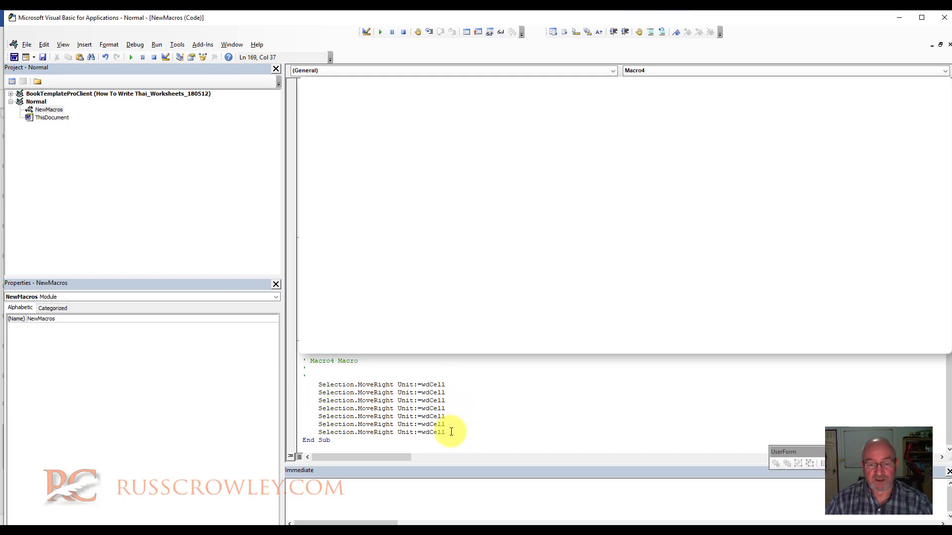
{"action": "left_click_drag", "start_coordinate": [446, 432], "coordinate": [290, 391]}
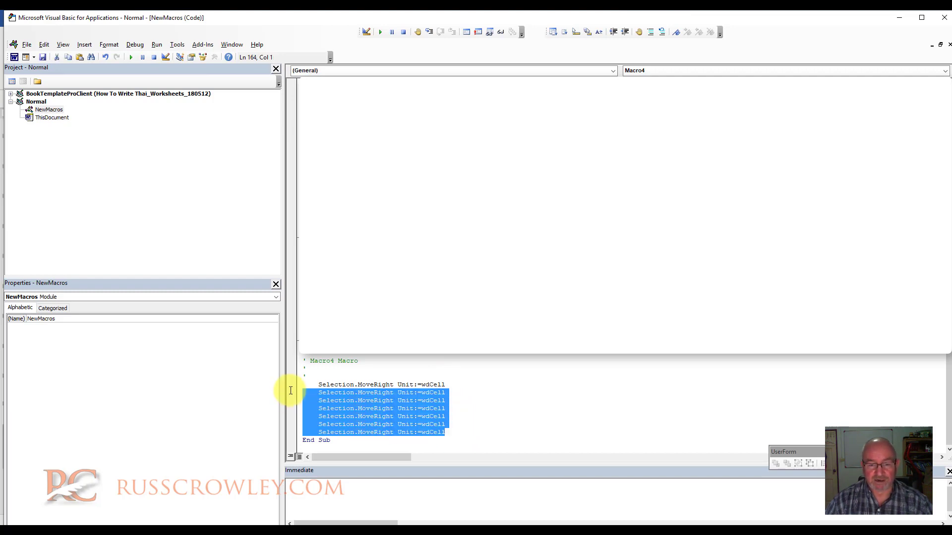
{"action": "left_click", "coordinate": [366, 385]}
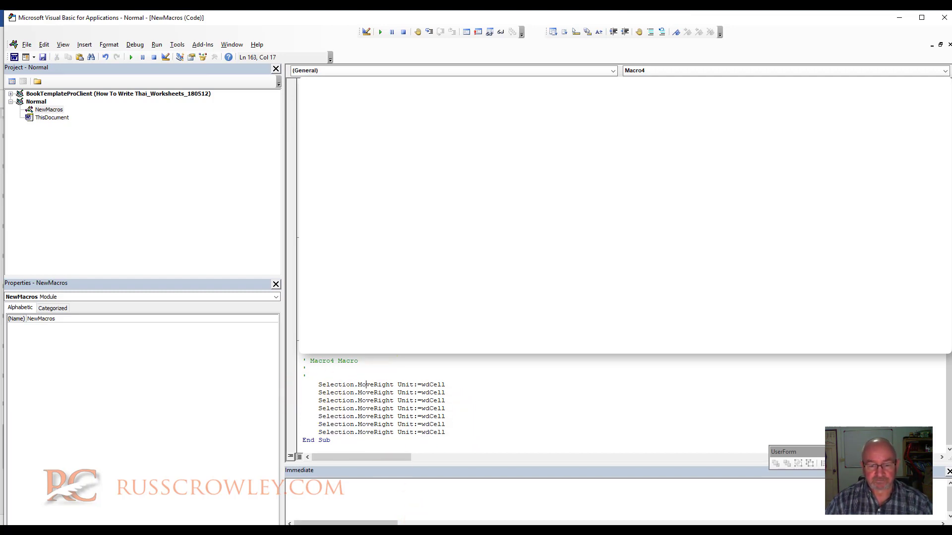
{"action": "left_click", "coordinate": [425, 526]}
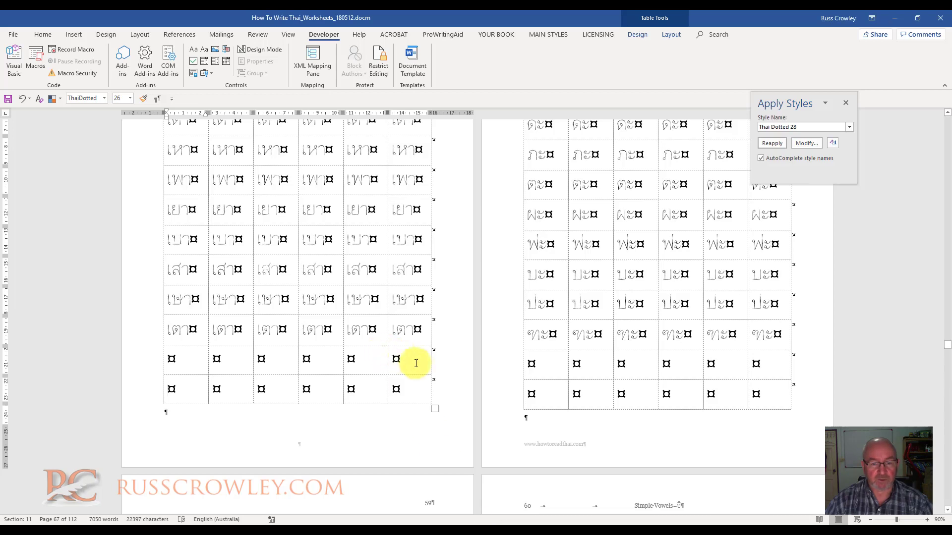
- Run Macro4 from the ไคว table's last cell to add two blank rows
{"action": "scroll", "coordinate": [272, 297], "scroll_direction": "up", "scroll_amount": 9}
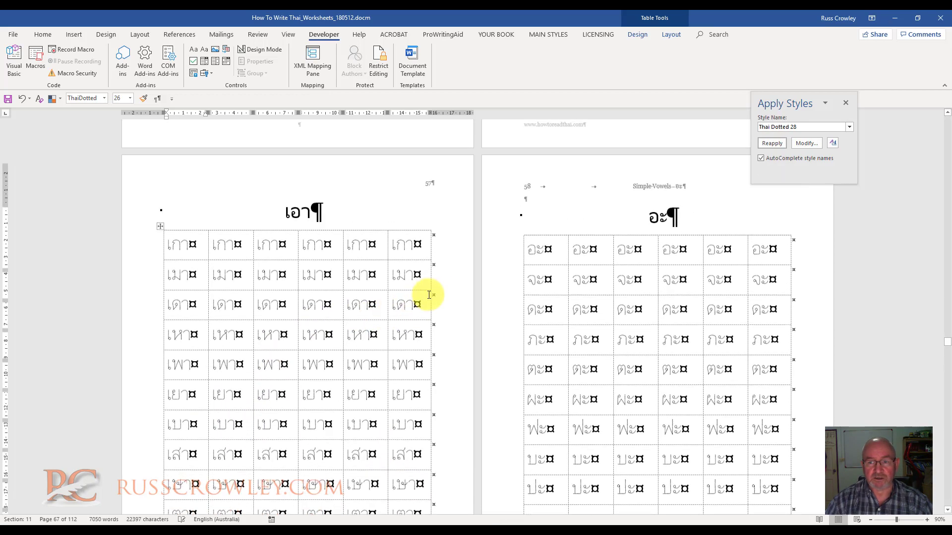
{"action": "scroll", "coordinate": [513, 296], "scroll_direction": "up", "scroll_amount": 5}
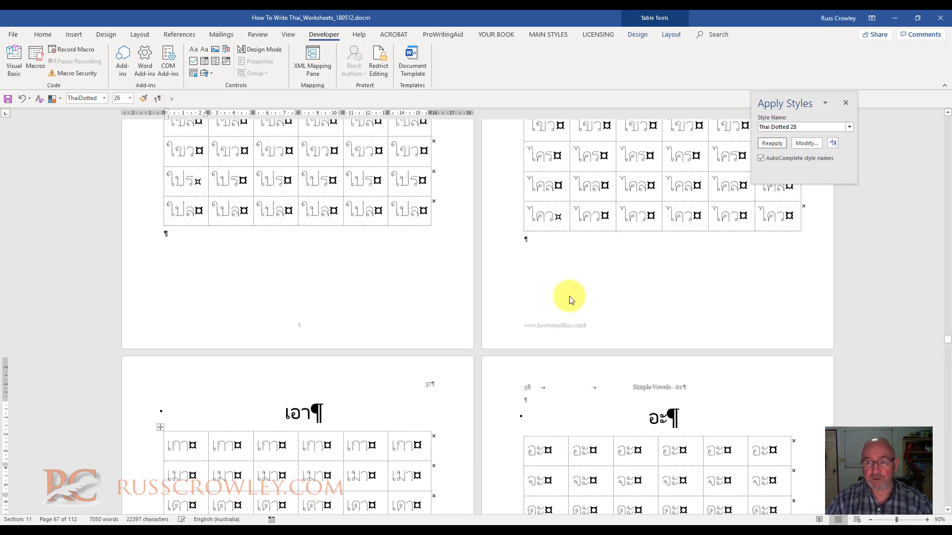
{"action": "left_click", "coordinate": [784, 224]}
{"action": "left_click", "coordinate": [36, 60]}
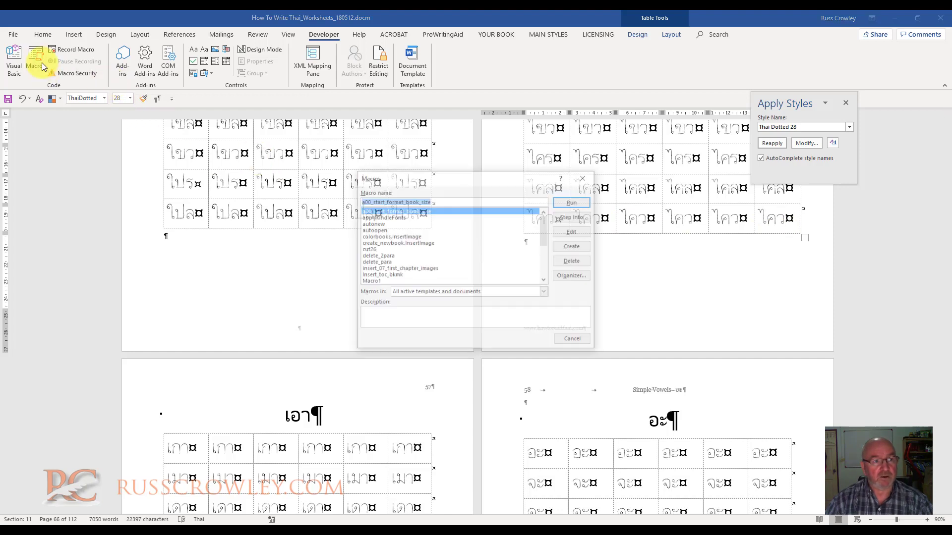
{"action": "left_click_drag", "start_coordinate": [546, 219], "coordinate": [545, 250]}
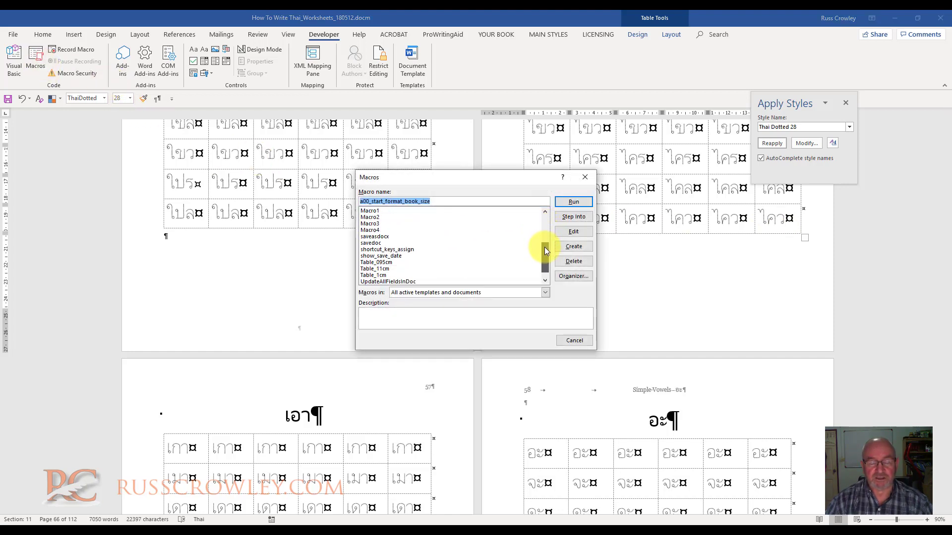
{"action": "left_click", "coordinate": [372, 232]}
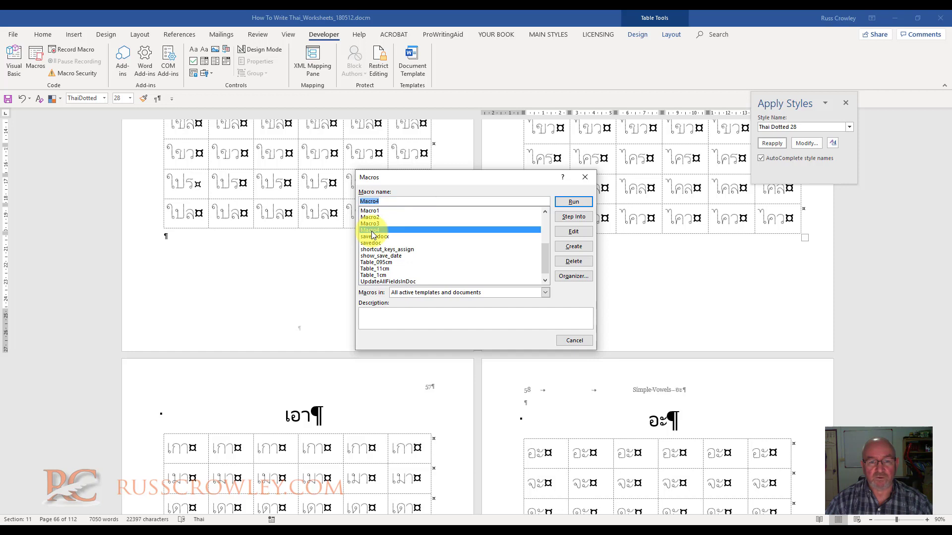
{"action": "left_click", "coordinate": [573, 201]}
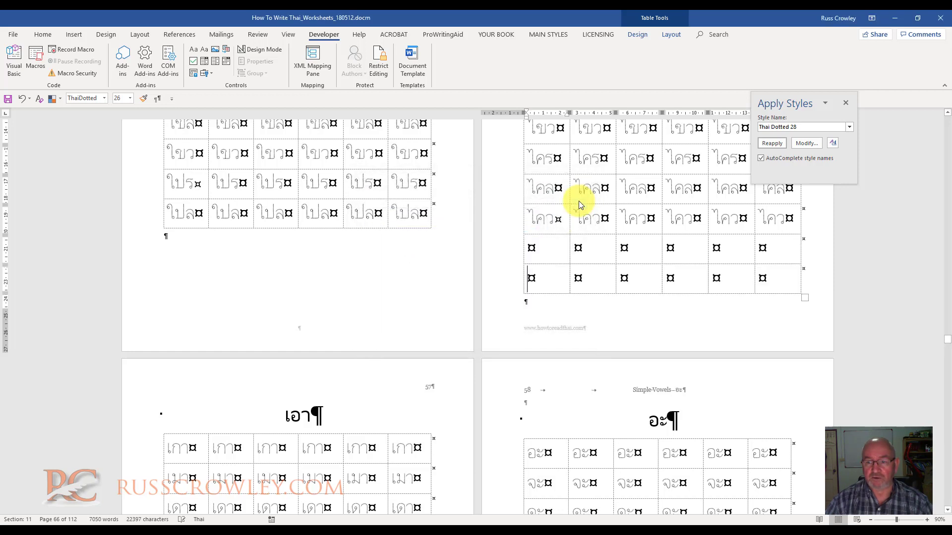
- Run Macro4 again on the left-page ไปล table to add its two blank rows
{"action": "left_click", "coordinate": [418, 213]}
{"action": "left_click", "coordinate": [35, 66]}
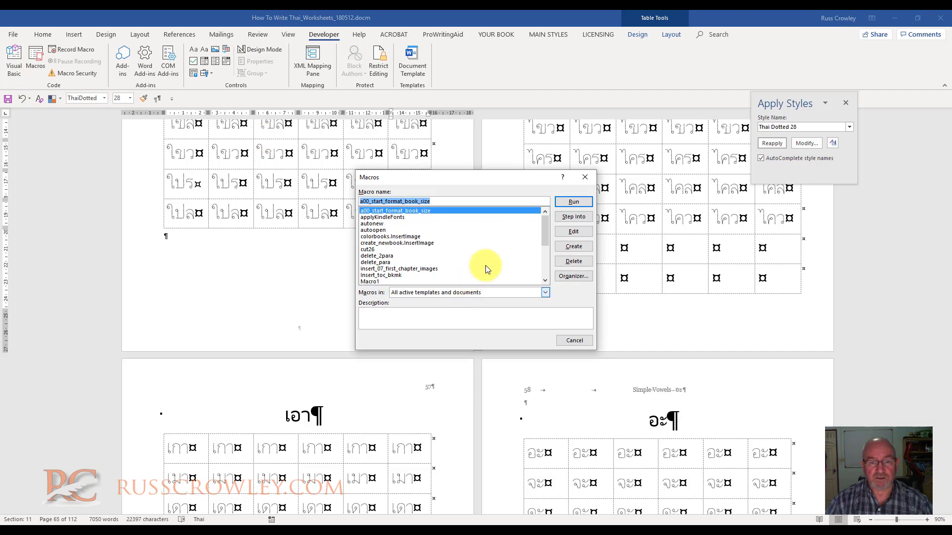
{"action": "scroll", "coordinate": [485, 257], "scroll_direction": "down", "scroll_amount": 5}
{"action": "left_click", "coordinate": [371, 224]}
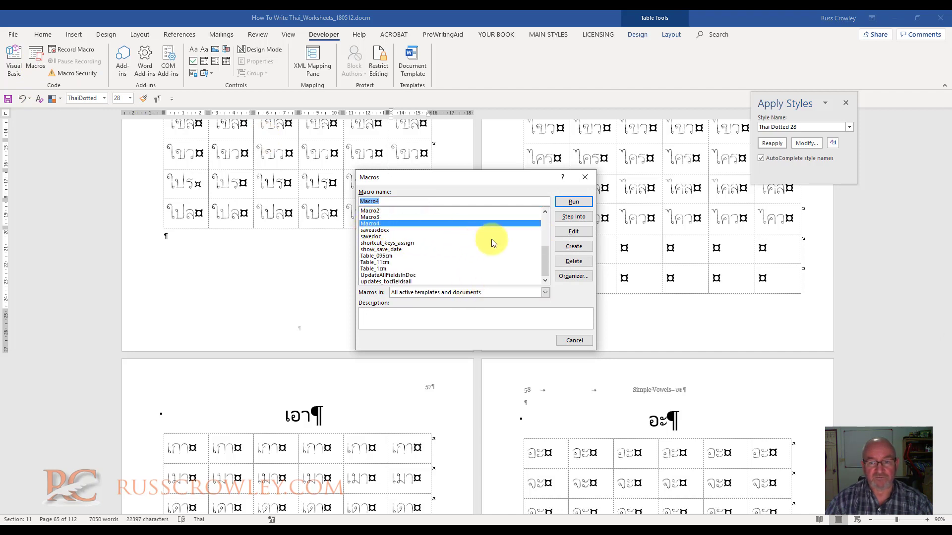
{"action": "left_click", "coordinate": [573, 202]}
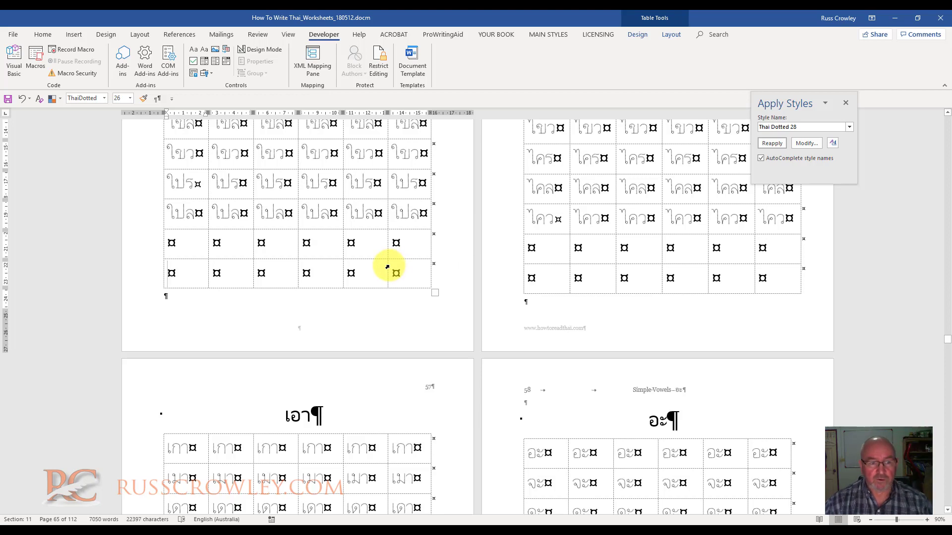
{"action": "scroll", "coordinate": [384, 260], "scroll_direction": "up", "scroll_amount": 3}
{"action": "scroll", "coordinate": [384, 261], "scroll_direction": "up", "scroll_amount": 20}
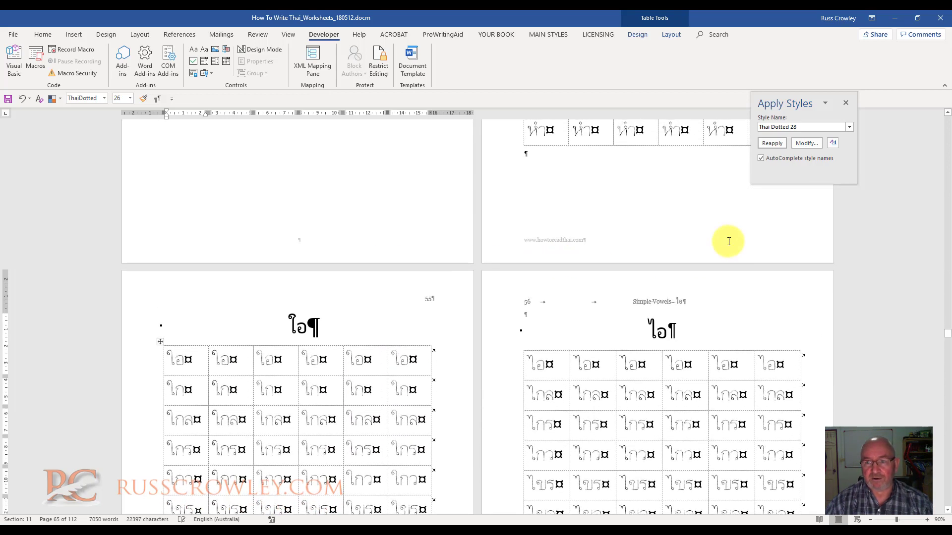
- Open Customize the Ribbon in Word Options from the ribbon's right-click menu
{"action": "left_click", "coordinate": [776, 270]}
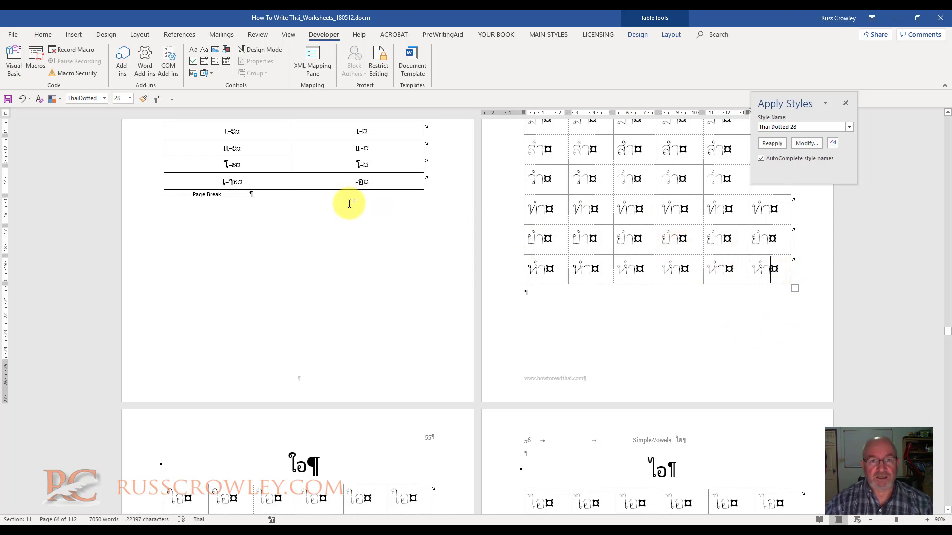
{"action": "right_click", "coordinate": [456, 63]}
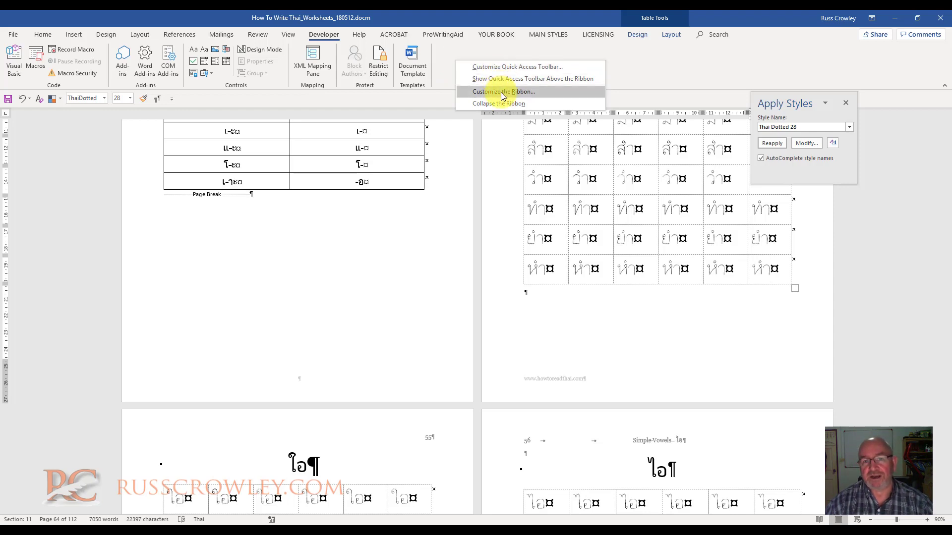
{"action": "right_click", "coordinate": [529, 51]}
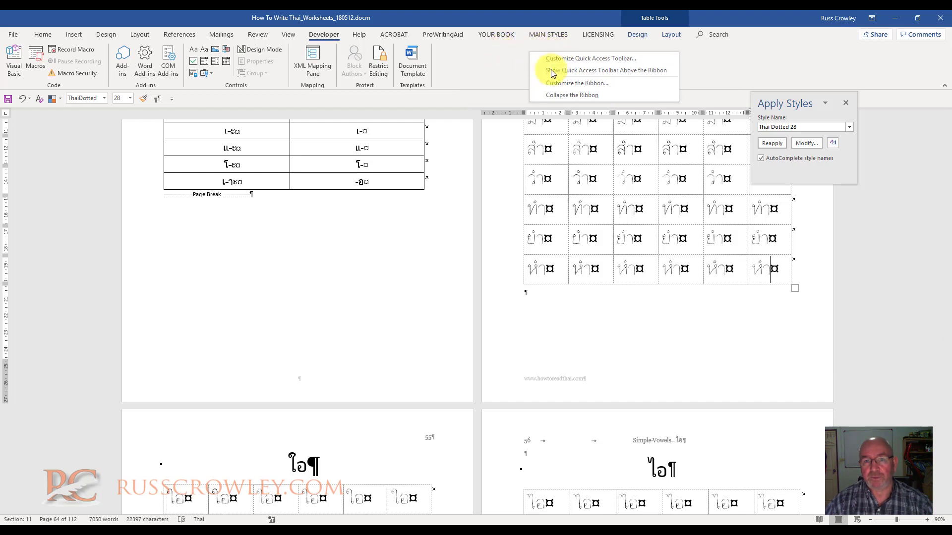
{"action": "left_click", "coordinate": [555, 83]}
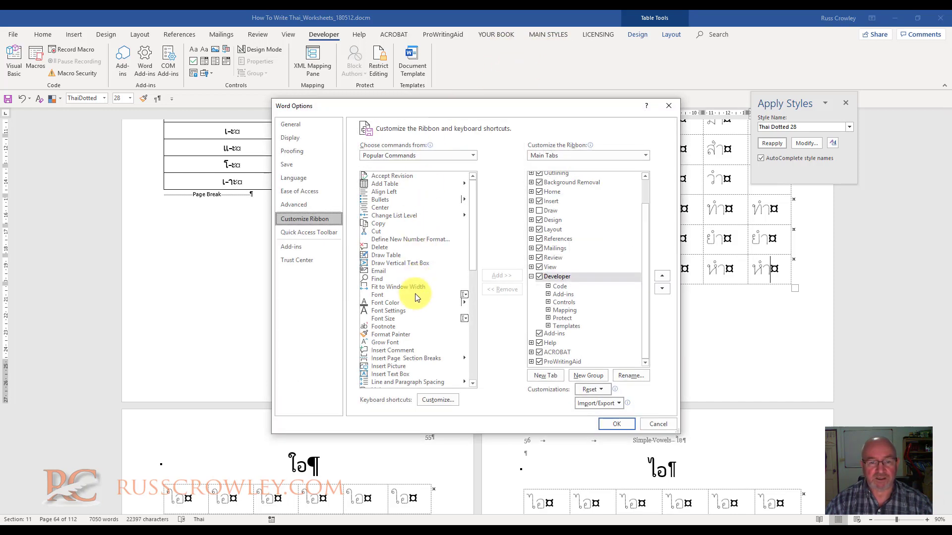
- Set Choose commands from to Macros and select Normal.NewMacros.Macro4
{"action": "left_click", "coordinate": [472, 157]}
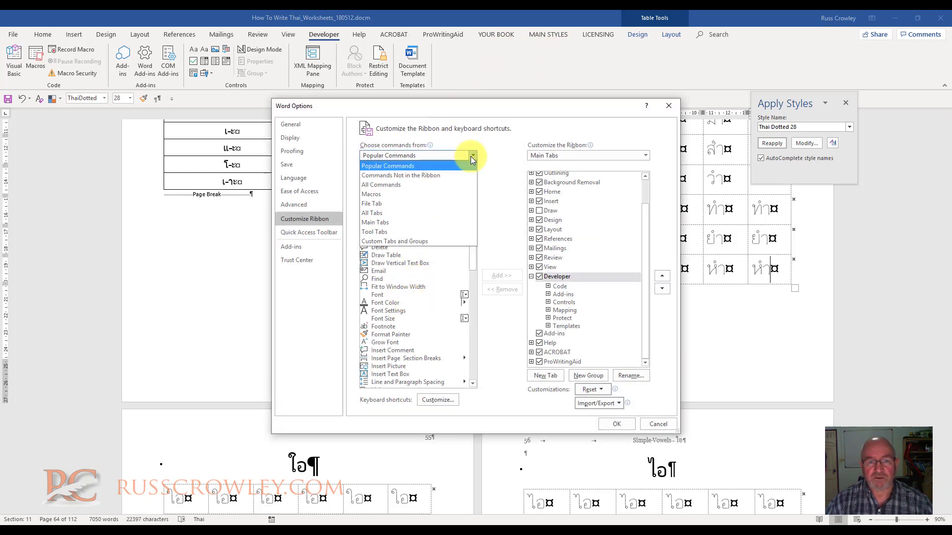
{"action": "left_click", "coordinate": [428, 198]}
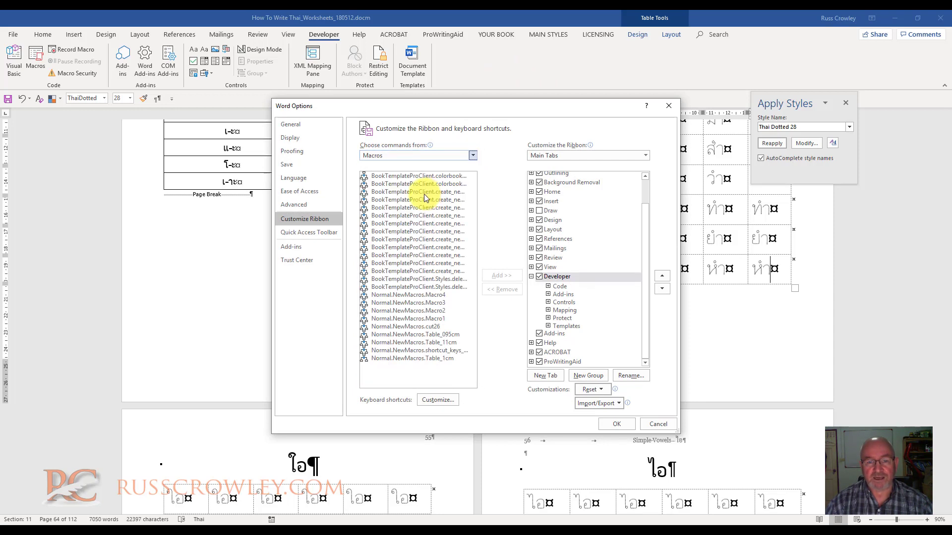
{"action": "left_click", "coordinate": [411, 297]}
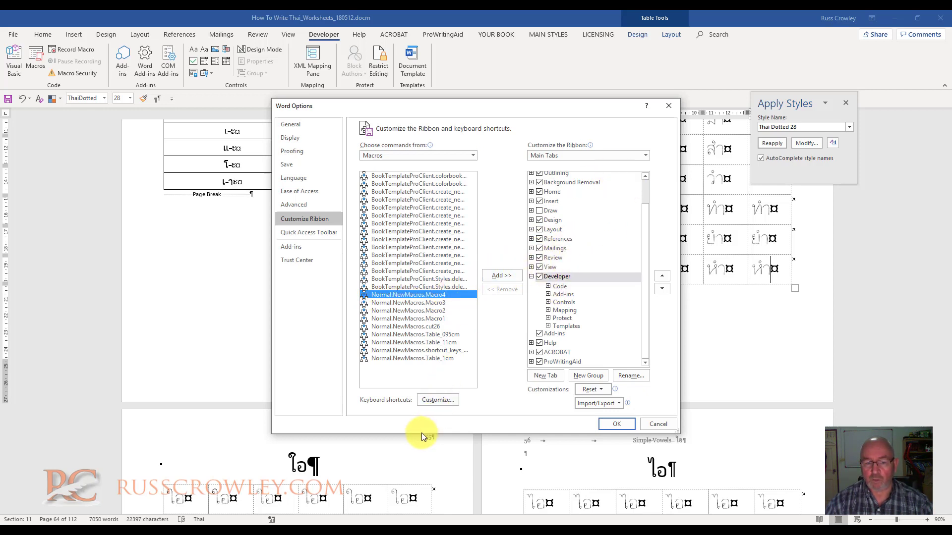
- Assign Ctrl+Q to Macro4 in Customize Keyboard under the Macros category, saved in Normal.dotm
{"action": "left_click", "coordinate": [438, 400]}
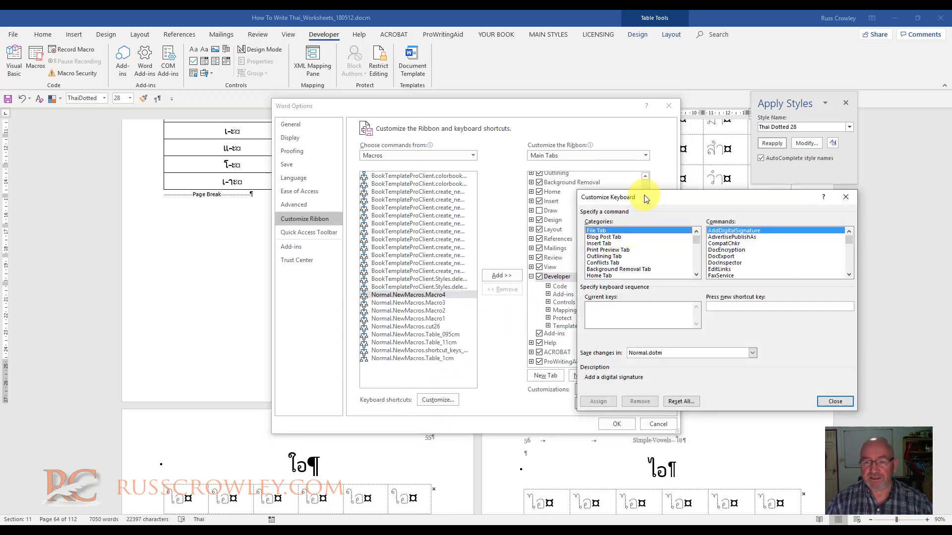
{"action": "left_click_drag", "start_coordinate": [645, 197], "coordinate": [588, 188]}
{"action": "left_click_drag", "start_coordinate": [643, 232], "coordinate": [638, 263]}
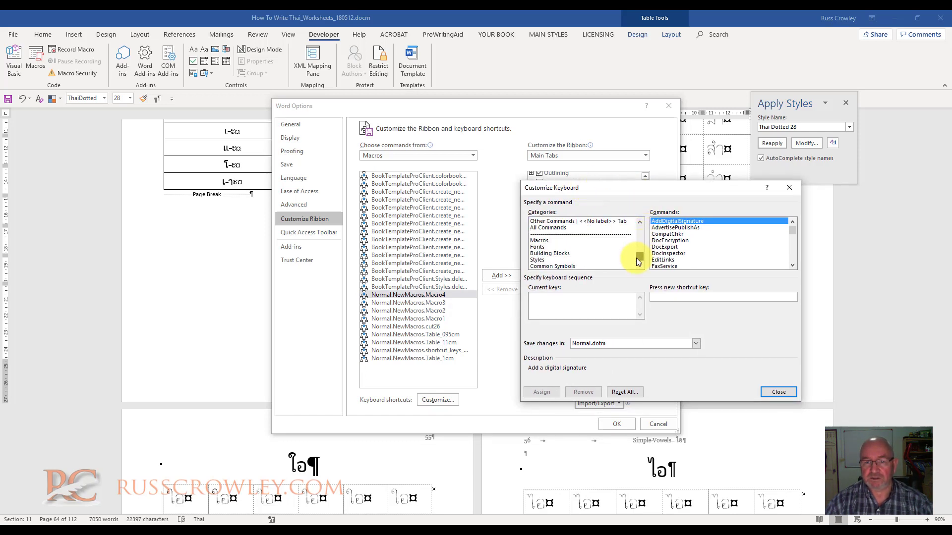
{"action": "left_click", "coordinate": [540, 241]}
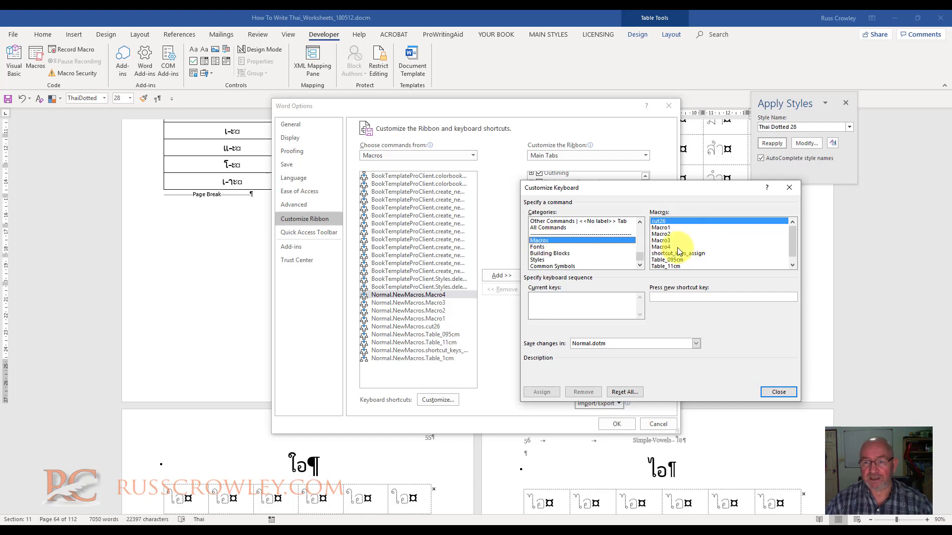
{"action": "left_click", "coordinate": [662, 247]}
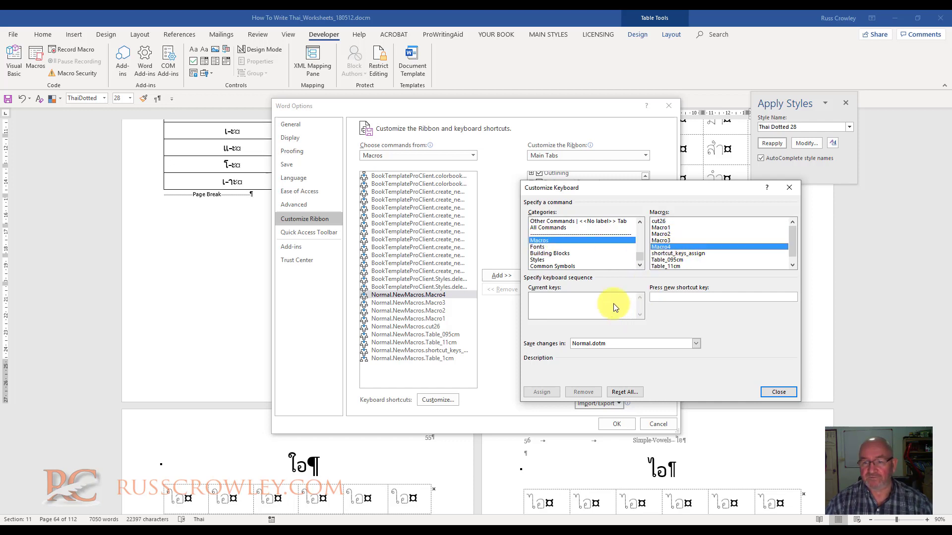
{"action": "left_click", "coordinate": [667, 297]}
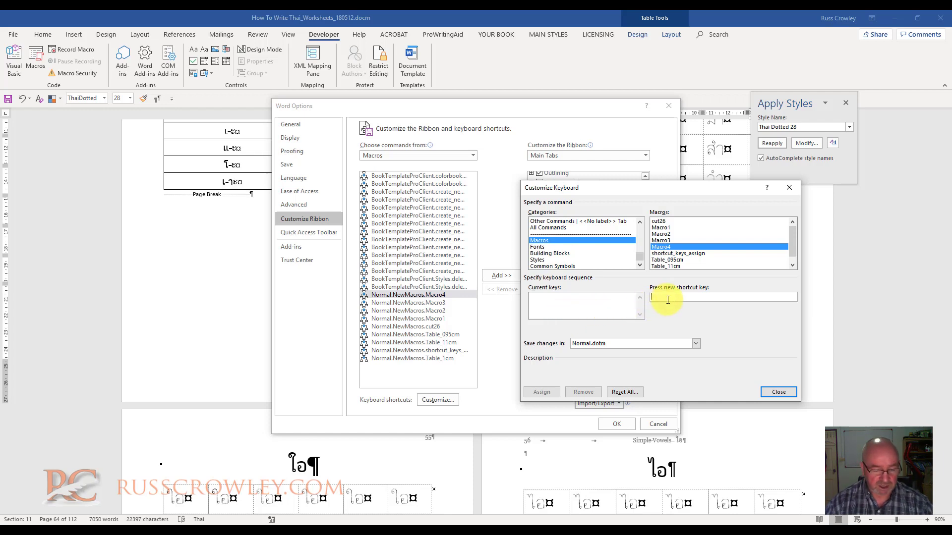
{"action": "key", "text": "ctrl+q"}
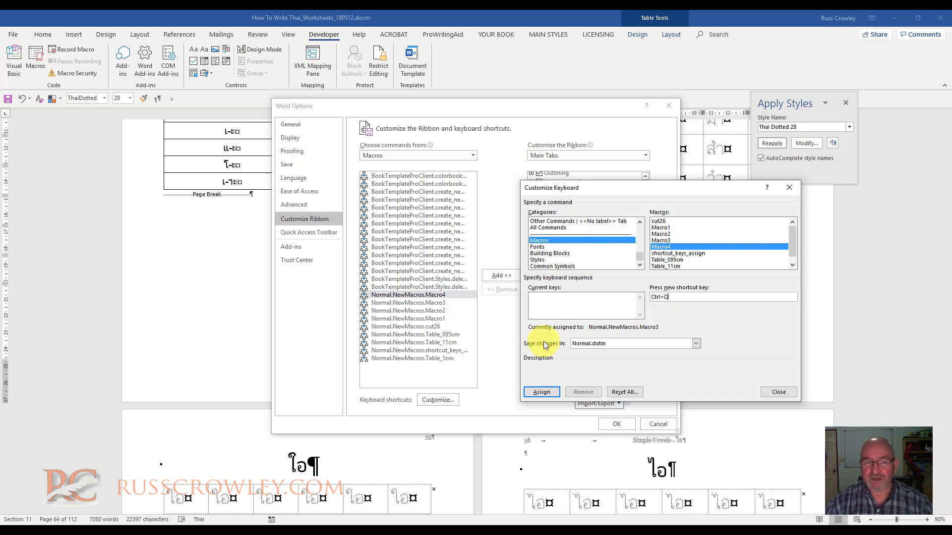
{"action": "left_click", "coordinate": [544, 393]}
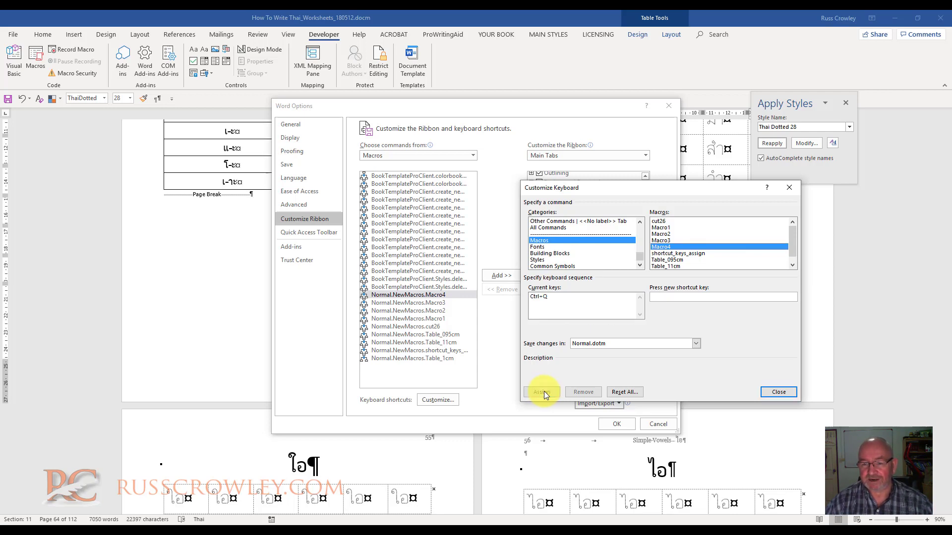
{"action": "left_click", "coordinate": [784, 394]}
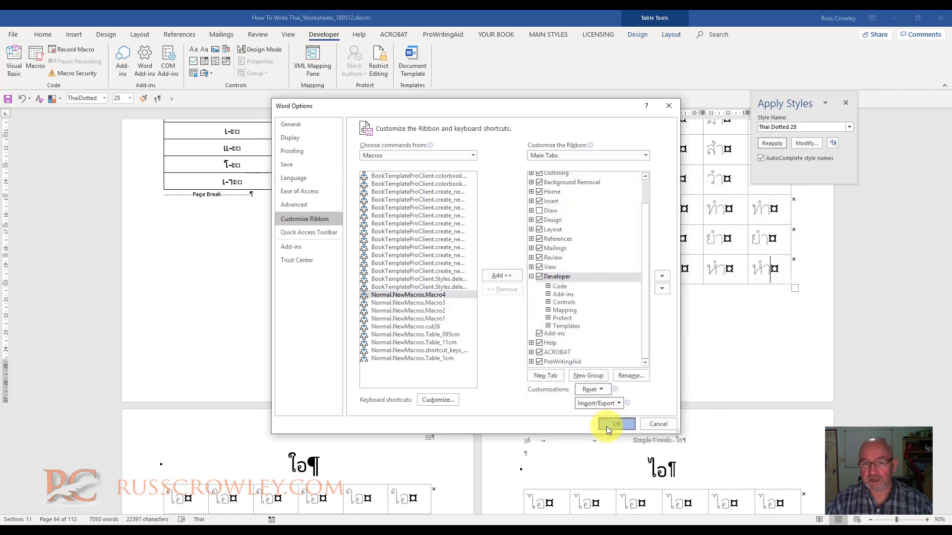
- Close Word Options and add two blank rows to the first right-hand table
{"action": "left_click", "coordinate": [606, 426]}
{"action": "scroll", "coordinate": [593, 299], "scroll_direction": "up", "scroll_amount": 20}
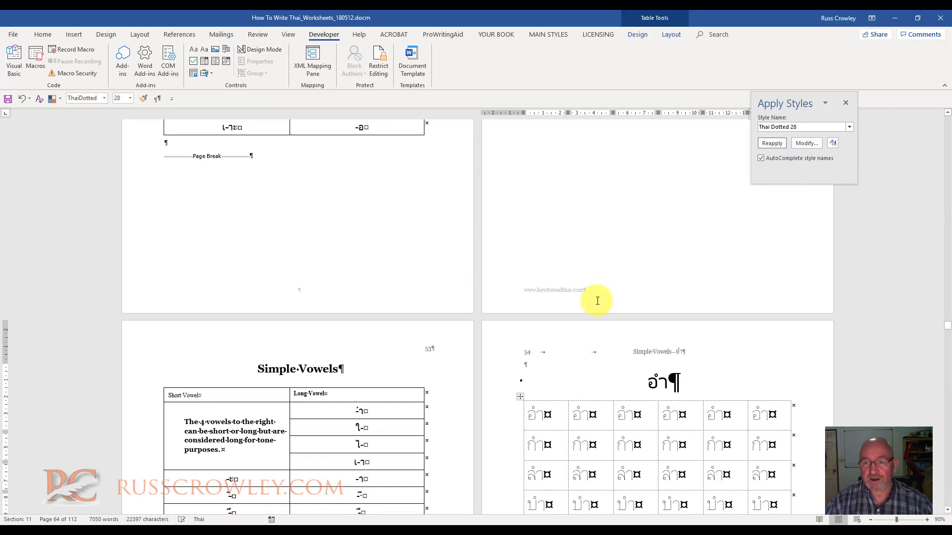
{"action": "scroll", "coordinate": [596, 300], "scroll_direction": "up", "scroll_amount": 10}
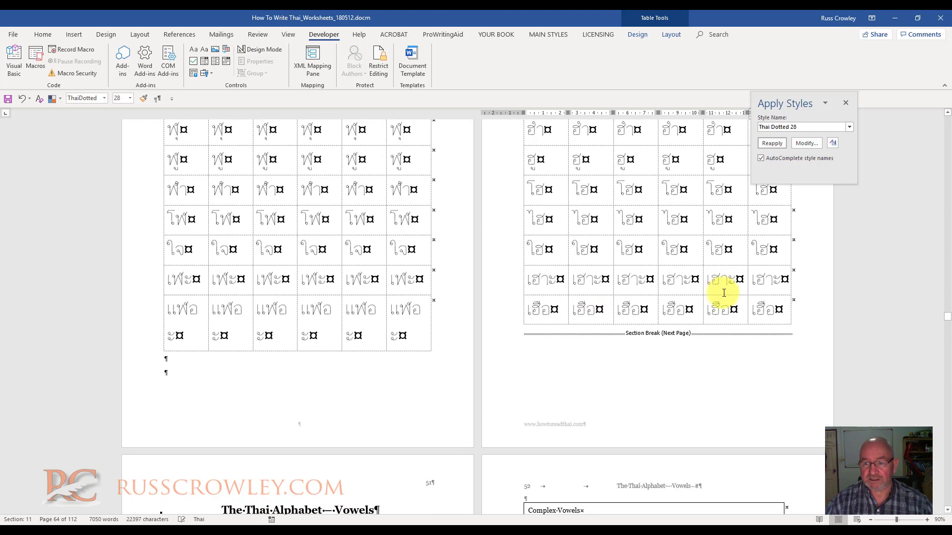
{"action": "left_click", "coordinate": [786, 311]}
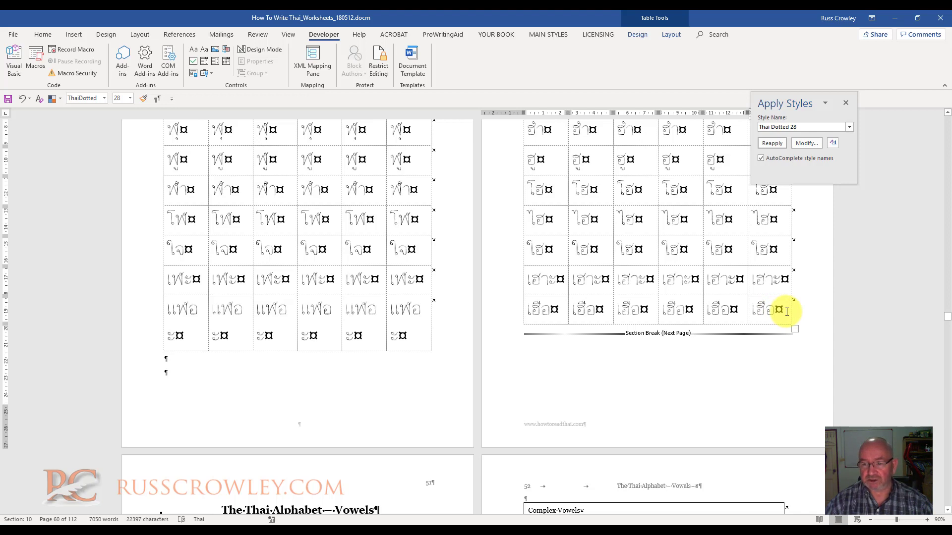
{"action": "key", "text": "Tab"}
{"action": "key", "text": "Tab"}
{"action": "key", "text": "Tab"}
{"action": "key", "text": "Tab"}
{"action": "key", "text": "Tab"}
{"action": "key", "text": "Tab"}
{"action": "key", "text": "Tab"}
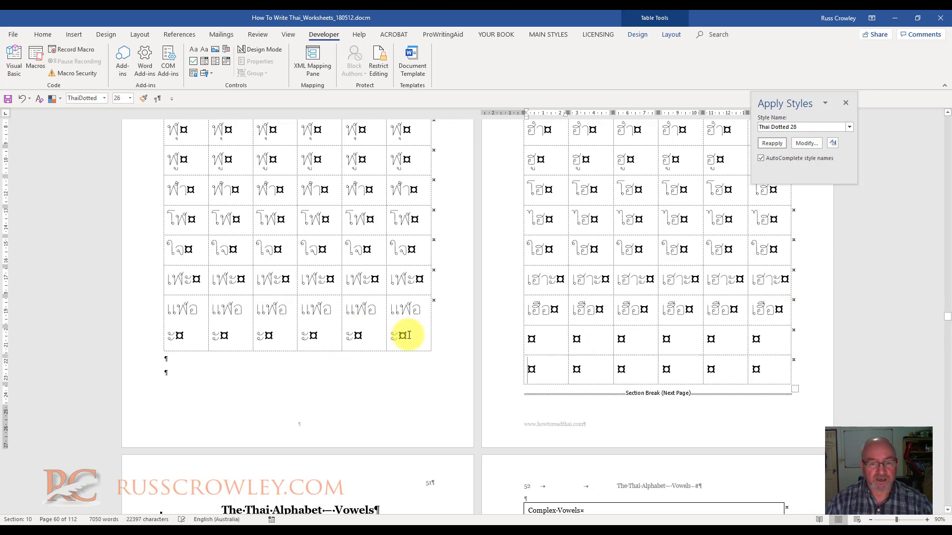
{"action": "left_click", "coordinate": [407, 335]}
{"action": "scroll", "coordinate": [412, 346], "scroll_direction": "up", "scroll_amount": 5}
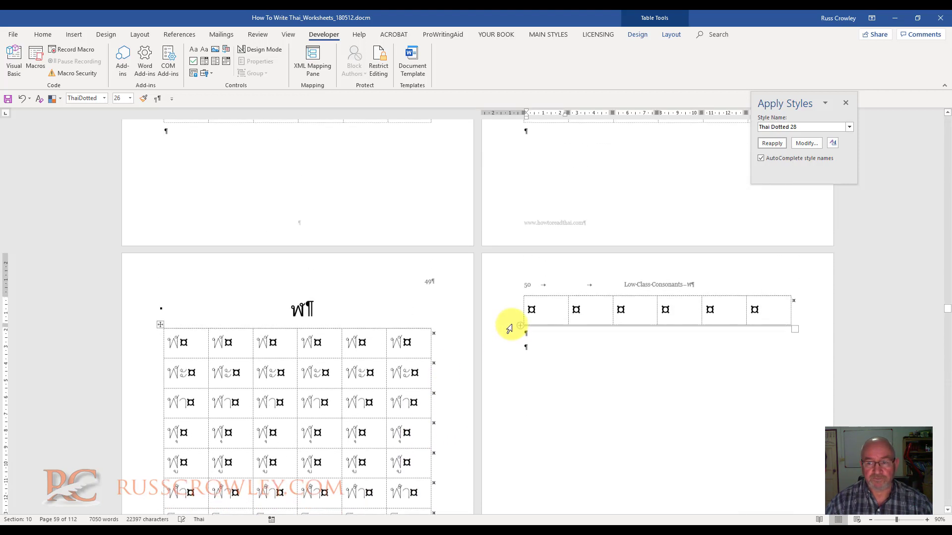
{"action": "scroll", "coordinate": [509, 329], "scroll_direction": "up", "scroll_amount": 5}
- Add two blank rows to both tables on the next two page pairs
{"action": "left_click", "coordinate": [782, 357]}
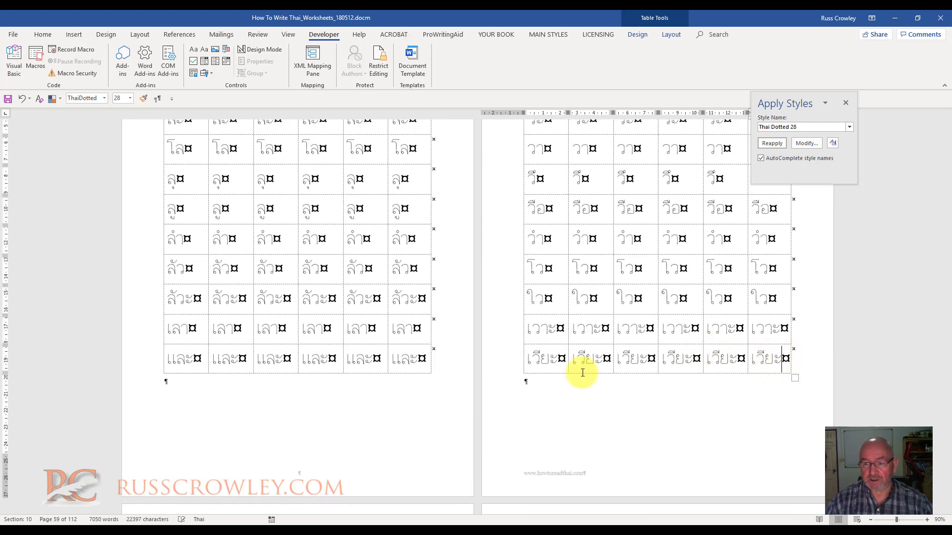
{"action": "key", "text": "Tab"}
{"action": "key", "text": "Tab"}
{"action": "key", "text": "Tab"}
{"action": "key", "text": "Tab"}
{"action": "key", "text": "Tab"}
{"action": "key", "text": "Tab"}
{"action": "key", "text": "Tab"}
{"action": "left_click", "coordinate": [425, 357]}
{"action": "key", "text": "Tab"}
{"action": "key", "text": "Tab"}
{"action": "key", "text": "Tab"}
{"action": "key", "text": "Tab"}
{"action": "key", "text": "Tab"}
{"action": "key", "text": "Tab"}
{"action": "key", "text": "Tab"}
{"action": "scroll", "coordinate": [424, 354], "scroll_direction": "down", "scroll_amount": 6}
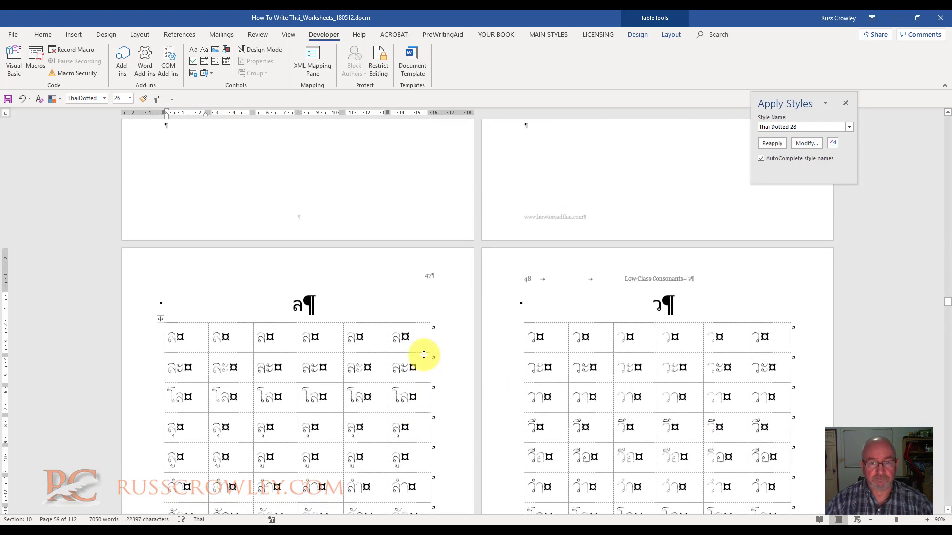
{"action": "scroll", "coordinate": [424, 355], "scroll_direction": "down", "scroll_amount": 6}
{"action": "left_click", "coordinate": [778, 406]}
{"action": "key", "text": "Tab"}
{"action": "key", "text": "Tab"}
{"action": "key", "text": "Tab"}
{"action": "key", "text": "Tab"}
{"action": "key", "text": "Tab"}
{"action": "key", "text": "Tab"}
{"action": "key", "text": "Tab"}
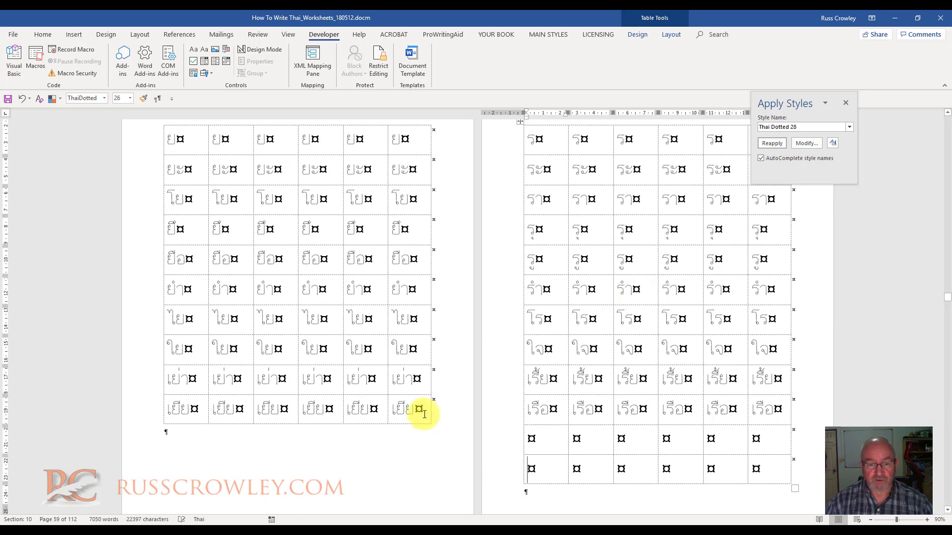
{"action": "left_click", "coordinate": [420, 411]}
{"action": "key", "text": "Tab"}
{"action": "key", "text": "Tab"}
{"action": "key", "text": "Tab"}
{"action": "key", "text": "Tab"}
{"action": "key", "text": "Tab"}
{"action": "key", "text": "Tab"}
{"action": "key", "text": "Tab"}
- Add two blank rows to both tables on the two preceding page pairs
{"action": "scroll", "coordinate": [542, 372], "scroll_direction": "up", "scroll_amount": 5}
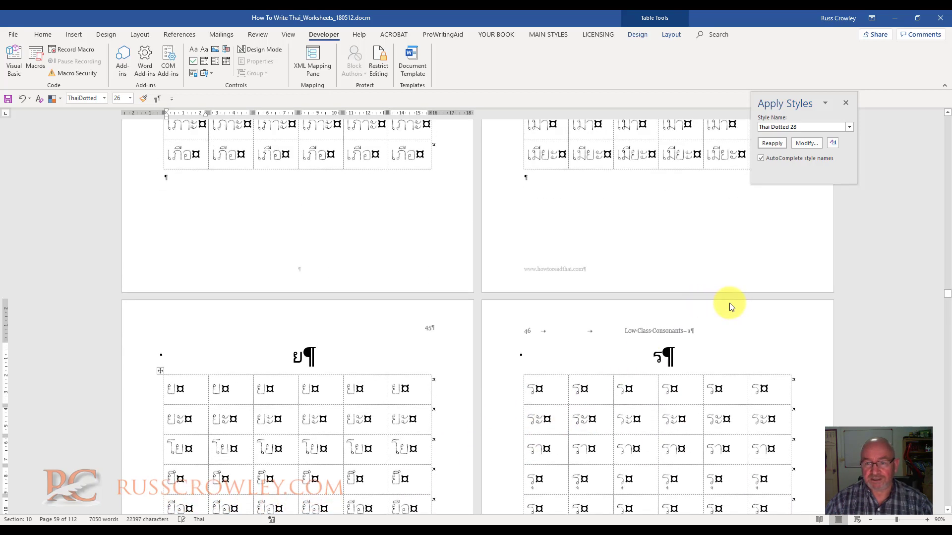
{"action": "scroll", "coordinate": [729, 307], "scroll_direction": "up", "scroll_amount": 5}
{"action": "left_click", "coordinate": [782, 377]}
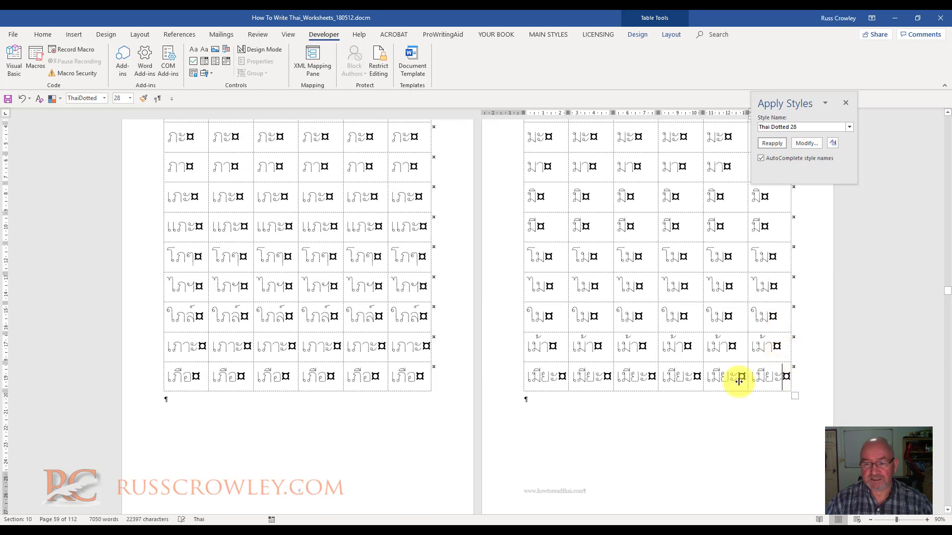
{"action": "key", "text": "Tab"}
{"action": "key", "text": "Tab"}
{"action": "key", "text": "Tab"}
{"action": "key", "text": "Tab"}
{"action": "key", "text": "Tab"}
{"action": "key", "text": "Tab"}
{"action": "key", "text": "Tab"}
{"action": "left_click", "coordinate": [416, 377]}
{"action": "key", "text": "Tab"}
{"action": "key", "text": "Tab"}
{"action": "key", "text": "Tab"}
{"action": "key", "text": "Tab"}
{"action": "key", "text": "Tab"}
{"action": "key", "text": "Tab"}
{"action": "key", "text": "Tab"}
{"action": "scroll", "coordinate": [510, 329], "scroll_direction": "up", "scroll_amount": 4}
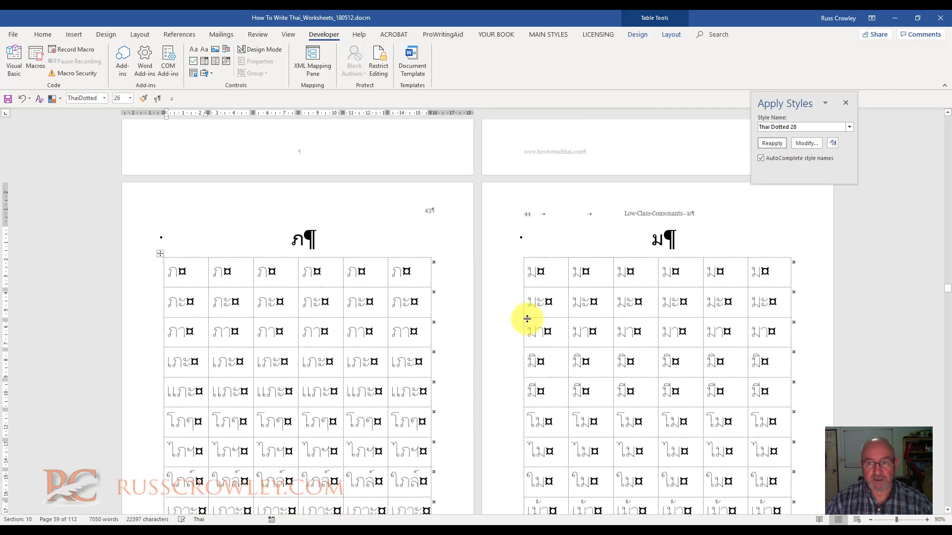
{"action": "scroll", "coordinate": [527, 319], "scroll_direction": "up", "scroll_amount": 6}
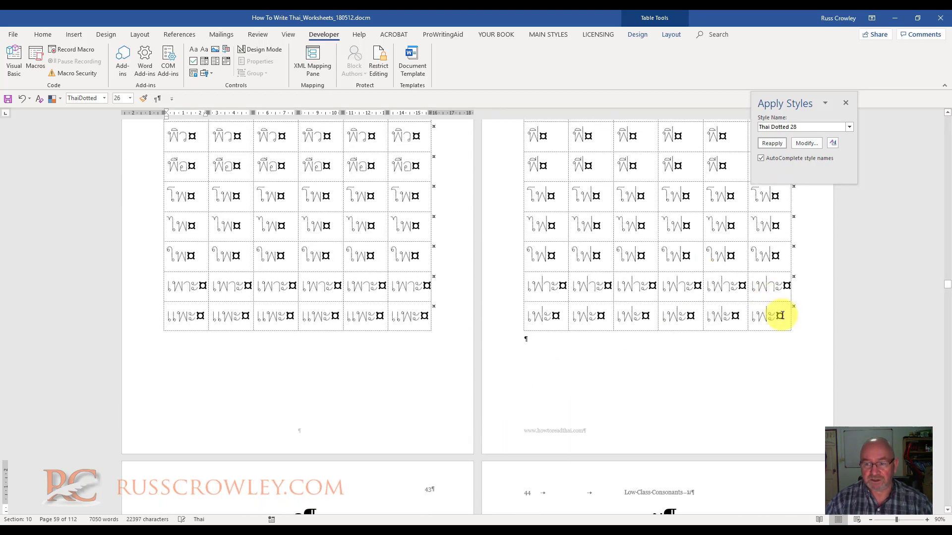
{"action": "left_click", "coordinate": [781, 316]}
{"action": "key", "text": "Tab"}
{"action": "key", "text": "Tab"}
{"action": "key", "text": "Tab"}
{"action": "key", "text": "Tab"}
{"action": "key", "text": "Tab"}
{"action": "key", "text": "Tab"}
{"action": "key", "text": "Tab"}
{"action": "left_click", "coordinate": [425, 318]}
{"action": "key", "text": "Tab"}
{"action": "key", "text": "Tab"}
{"action": "key", "text": "Tab"}
{"action": "key", "text": "Tab"}
{"action": "key", "text": "Tab"}
{"action": "key", "text": "Tab"}
{"action": "key", "text": "Tab"}
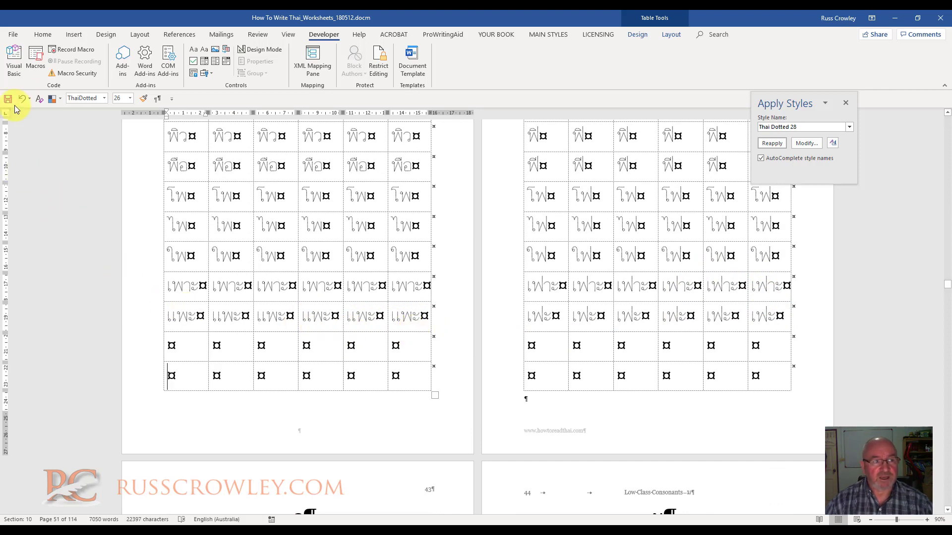
- In the VBA editor, rename Sub Macro4 to insert_2rows
{"action": "left_click", "coordinate": [12, 70]}
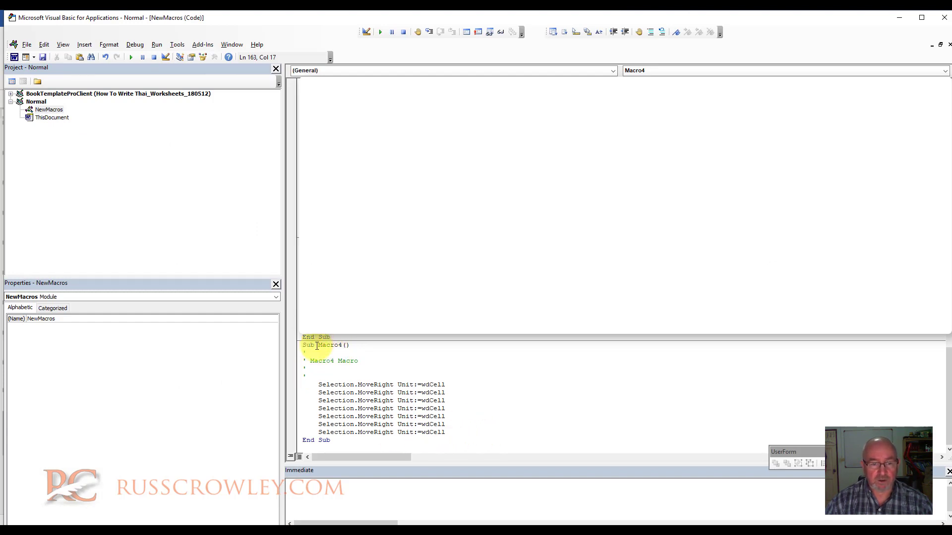
{"action": "left_click_drag", "start_coordinate": [318, 346], "coordinate": [345, 344]}
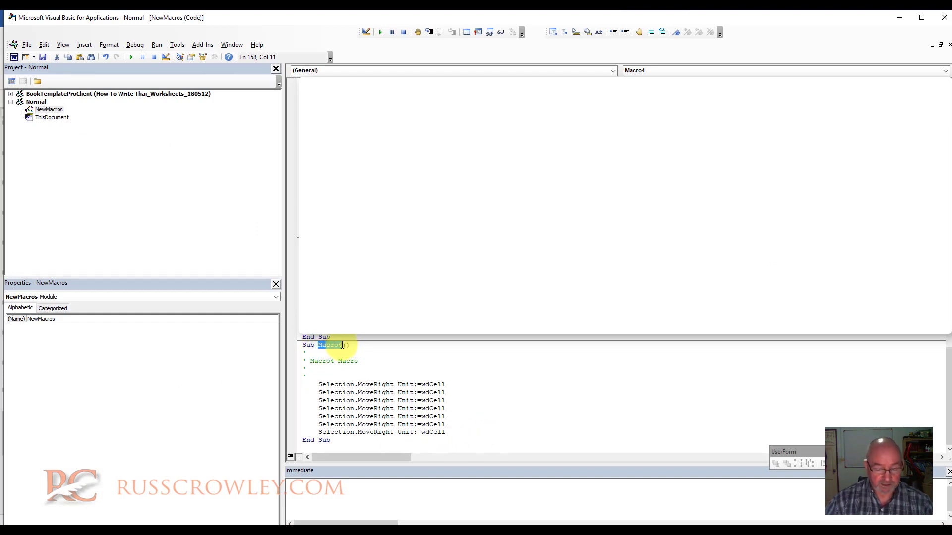
{"action": "type", "text": "INS"}
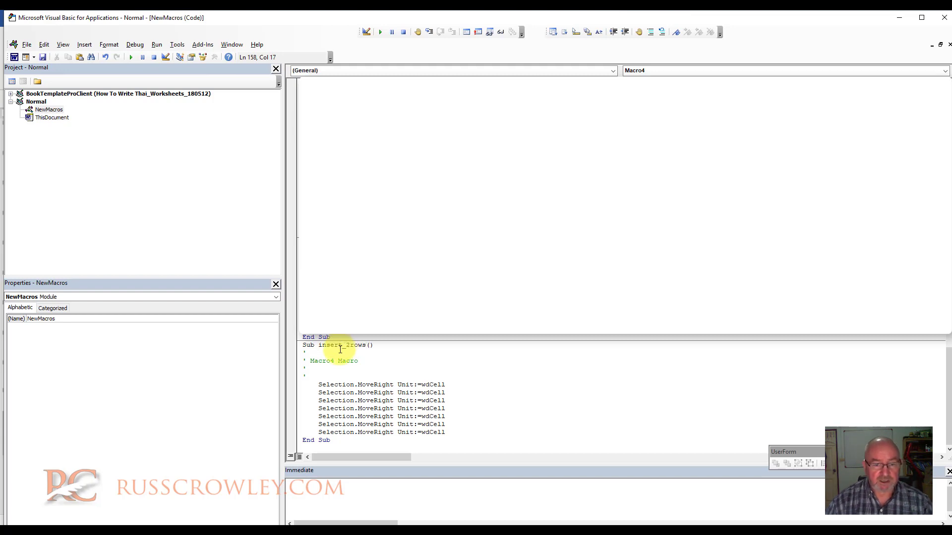
{"action": "left_click", "coordinate": [333, 440]}
{"action": "left_click_drag", "start_coordinate": [300, 345], "coordinate": [292, 345]}
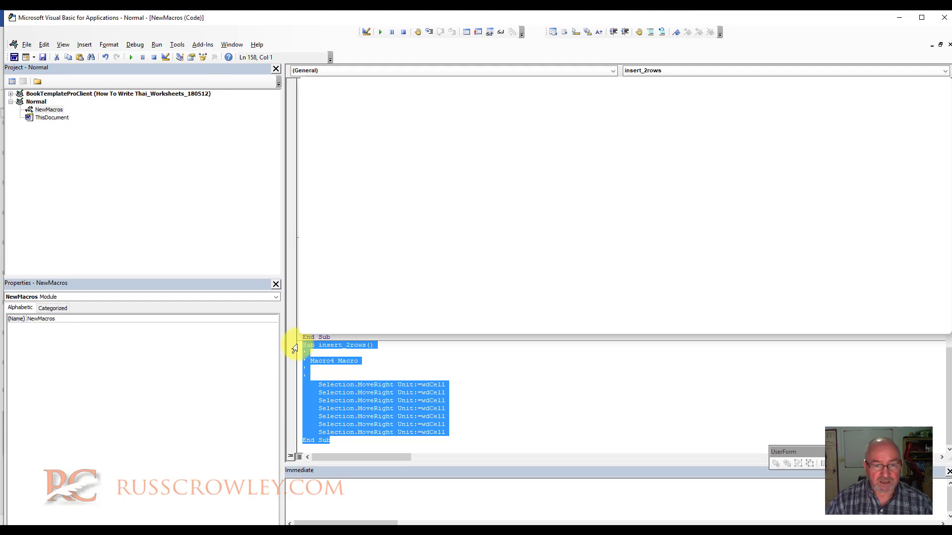
{"action": "left_click", "coordinate": [354, 371]}
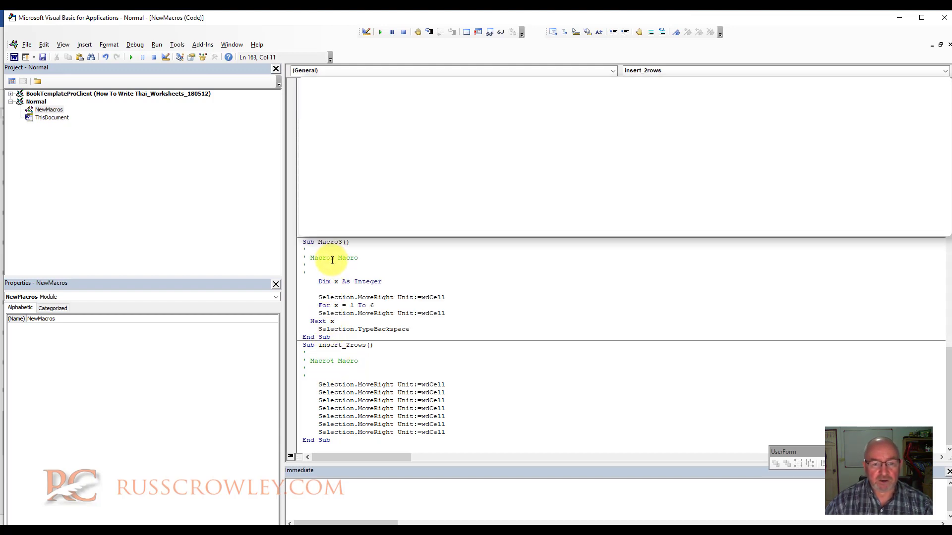
- Add a Dim x As Integer declaration at the top of insert_2rows
{"action": "left_click_drag", "start_coordinate": [318, 282], "coordinate": [381, 282]}
{"action": "left_click", "coordinate": [319, 385]}
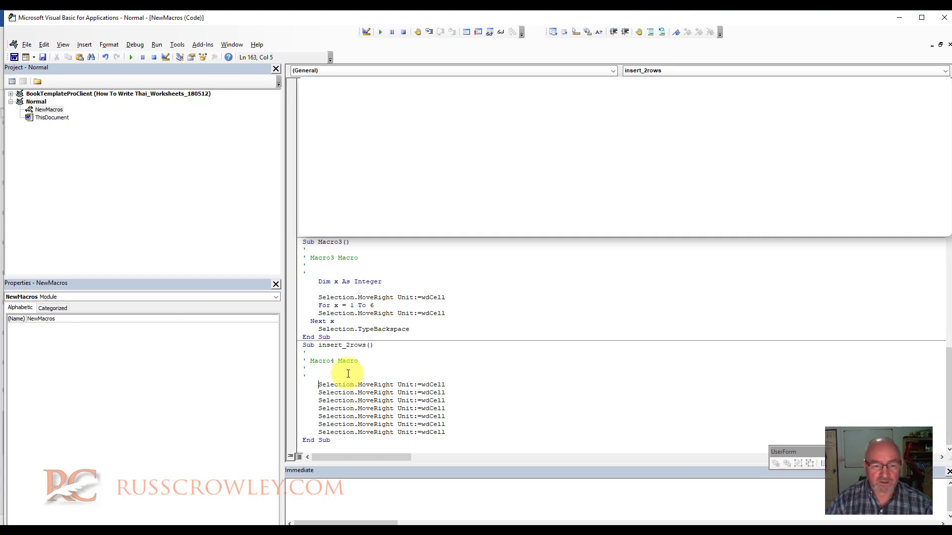
{"action": "key", "text": "Return"}
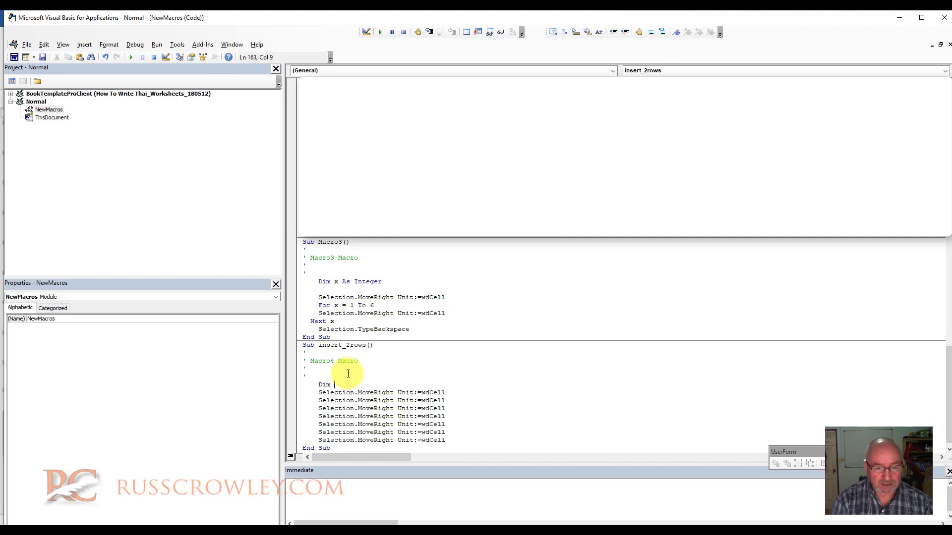
{"action": "type", "text": "Dim x as"}
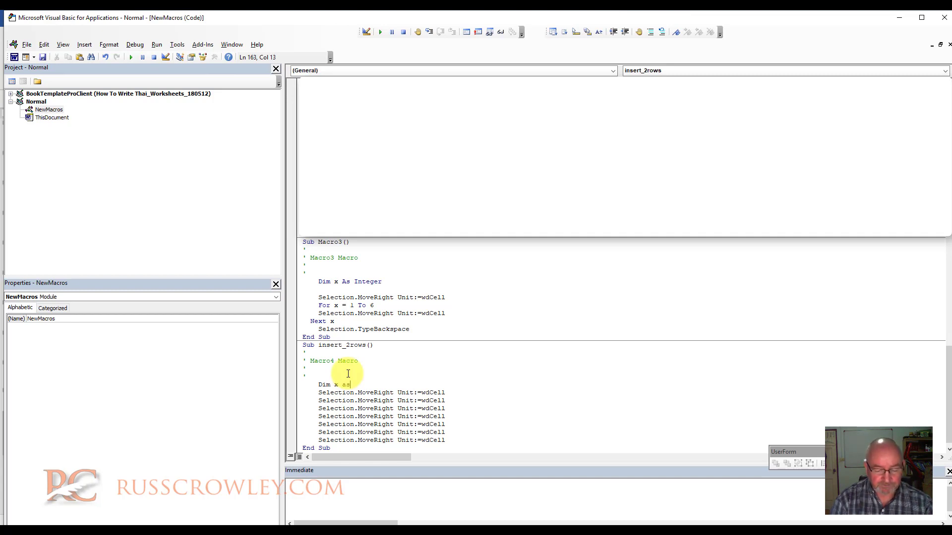
{"action": "type", "text": " inte"}
{"action": "key", "text": "Tab"}
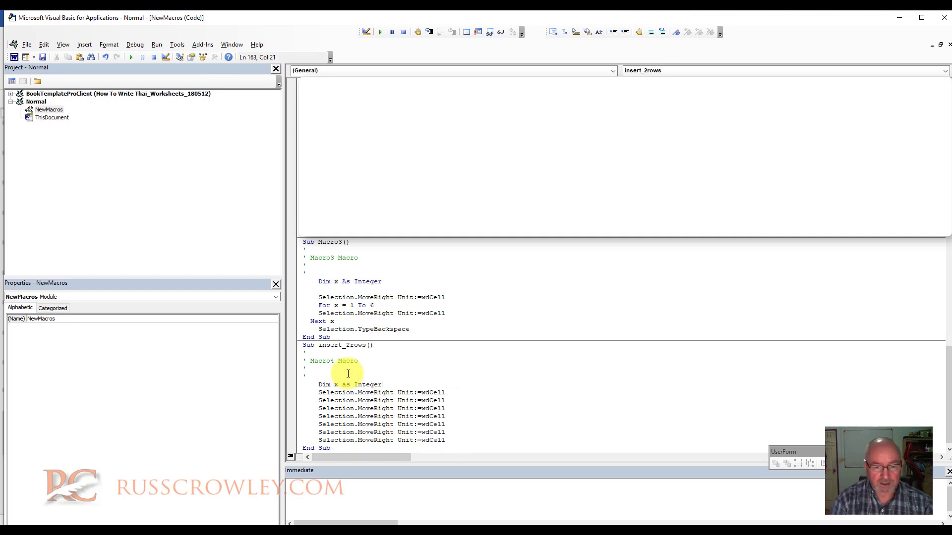
{"action": "key", "text": "Return"}
{"action": "type", "text": "\\"}
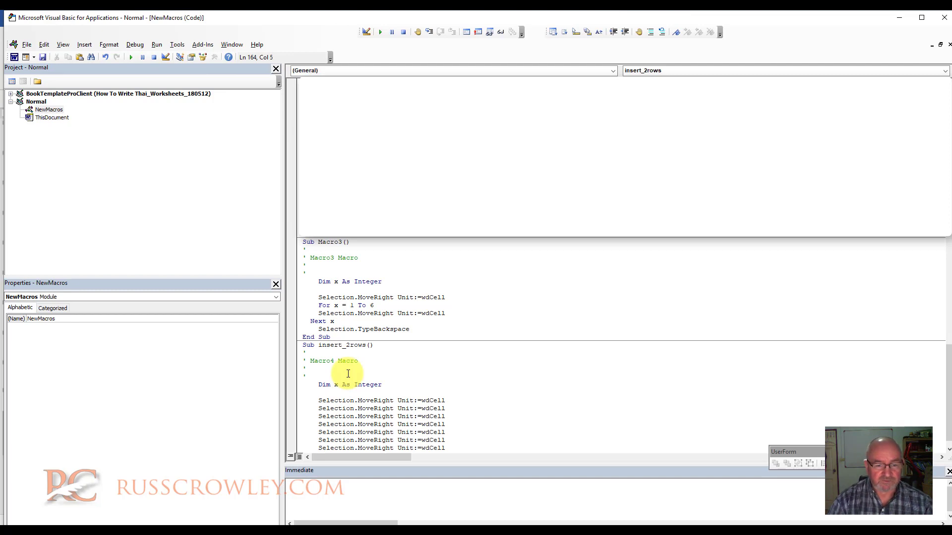
{"action": "key", "text": "Return"}
{"action": "key", "text": "ctrl+z"}
- Wrap one MoveRight line in a For x = 1 To 6 … Next x loop, deleting the extra moves
{"action": "key", "text": "Return"}
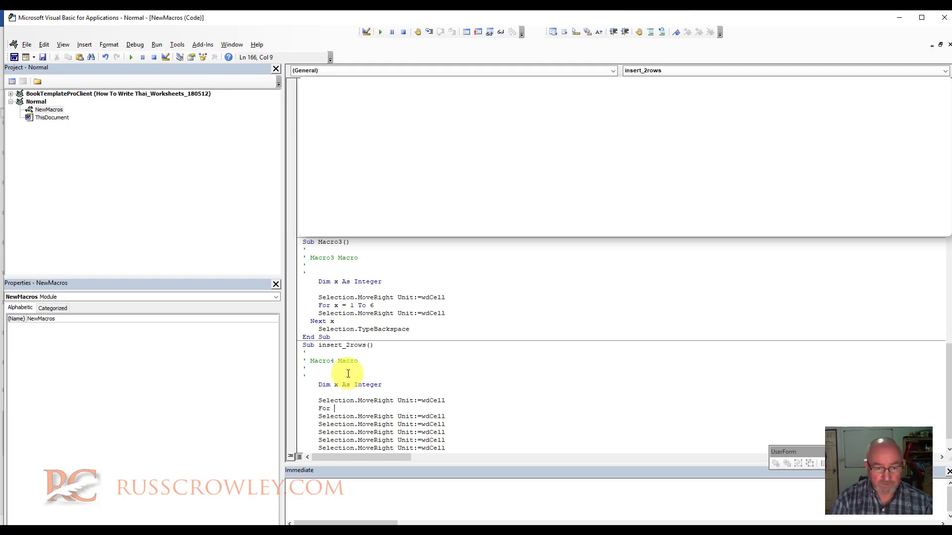
{"action": "type", "text": "For x = 1 To 6"}
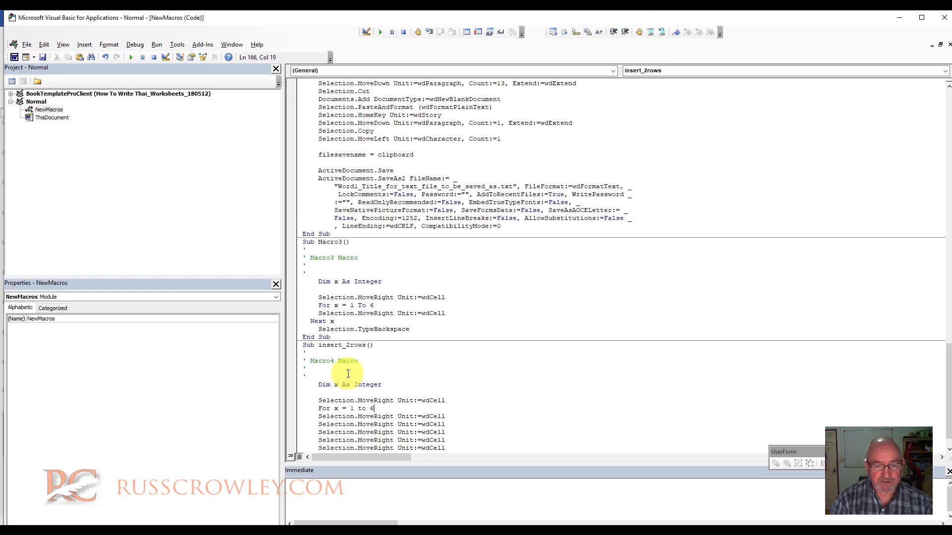
{"action": "scroll", "coordinate": [344, 376], "scroll_direction": "down", "scroll_amount": 1}
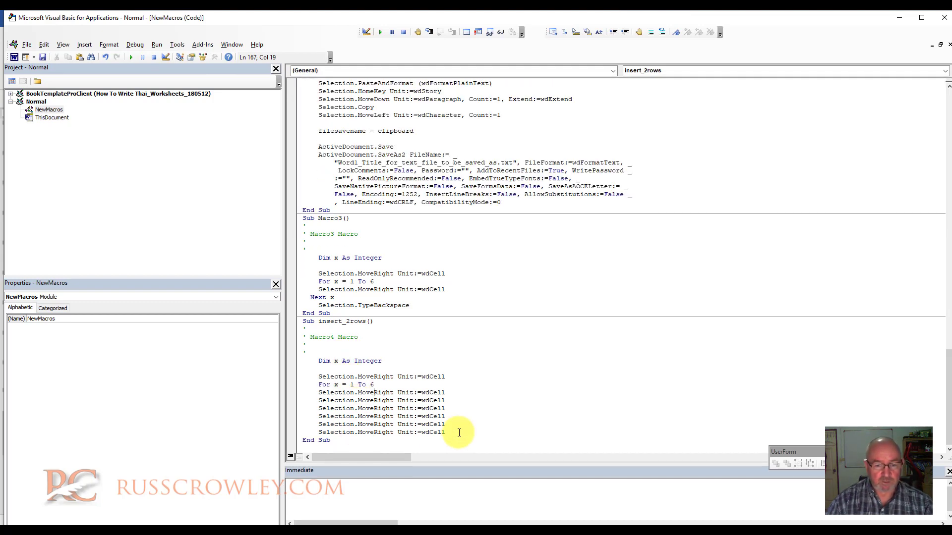
{"action": "left_click_drag", "start_coordinate": [449, 434], "coordinate": [297, 402]}
{"action": "key", "text": "Delete"}
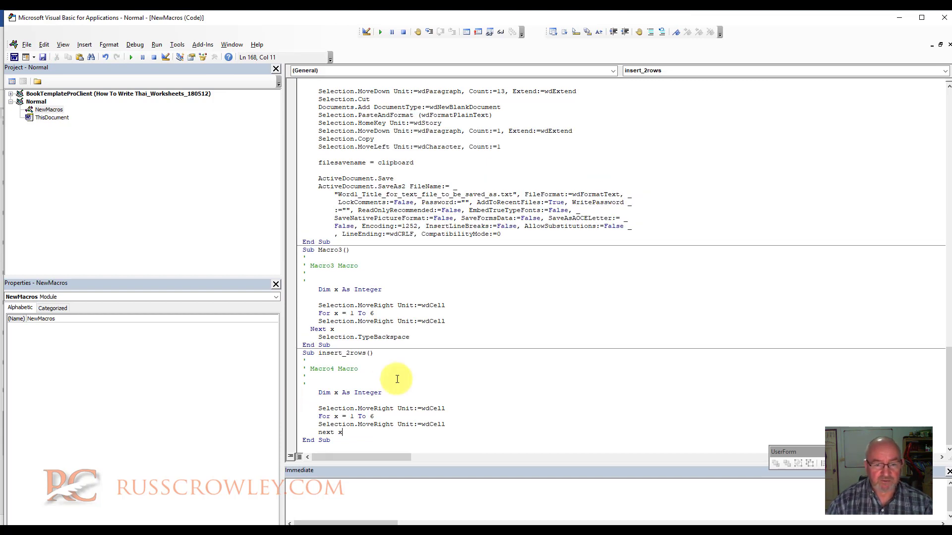
{"action": "left_click", "coordinate": [319, 425]}
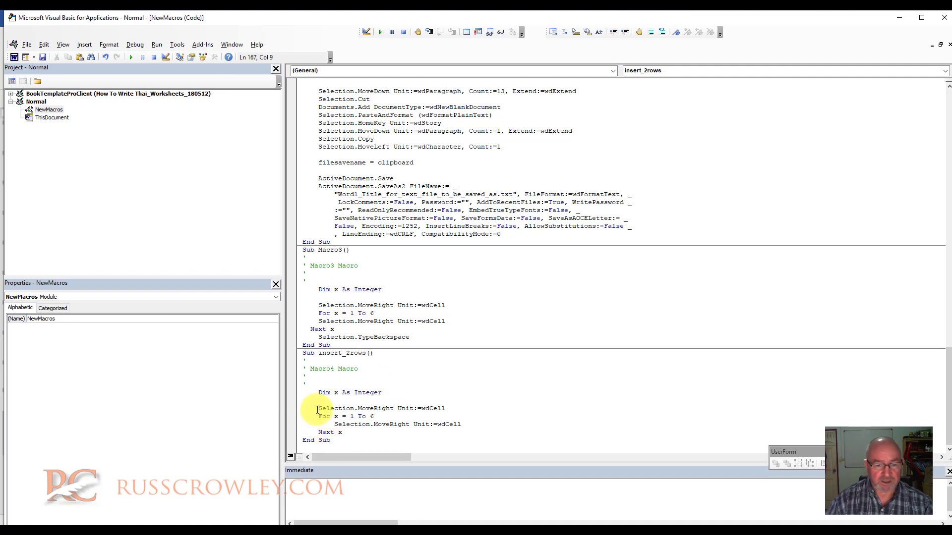
{"action": "key", "text": "Tab"}
{"action": "left_click", "coordinate": [318, 409]}
{"action": "key", "text": "Tab"}
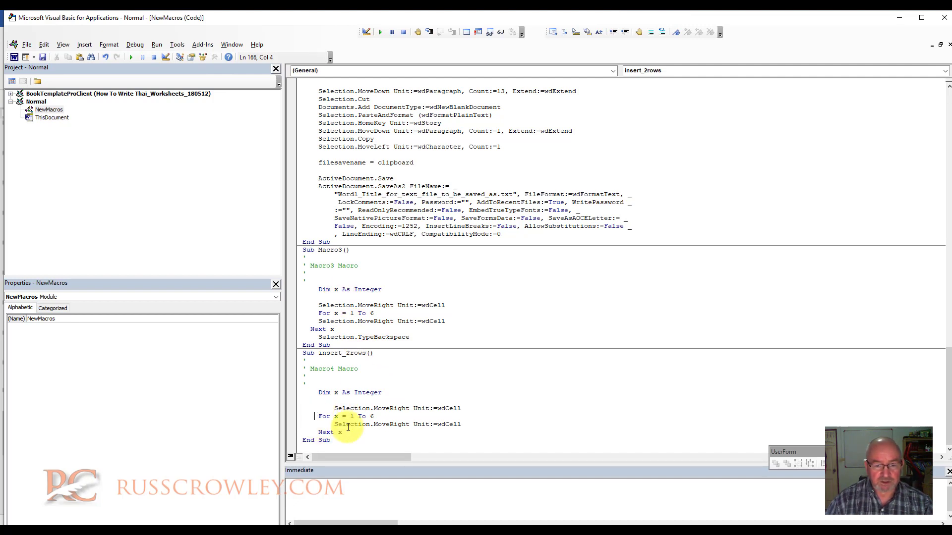
{"action": "left_click", "coordinate": [407, 409]}
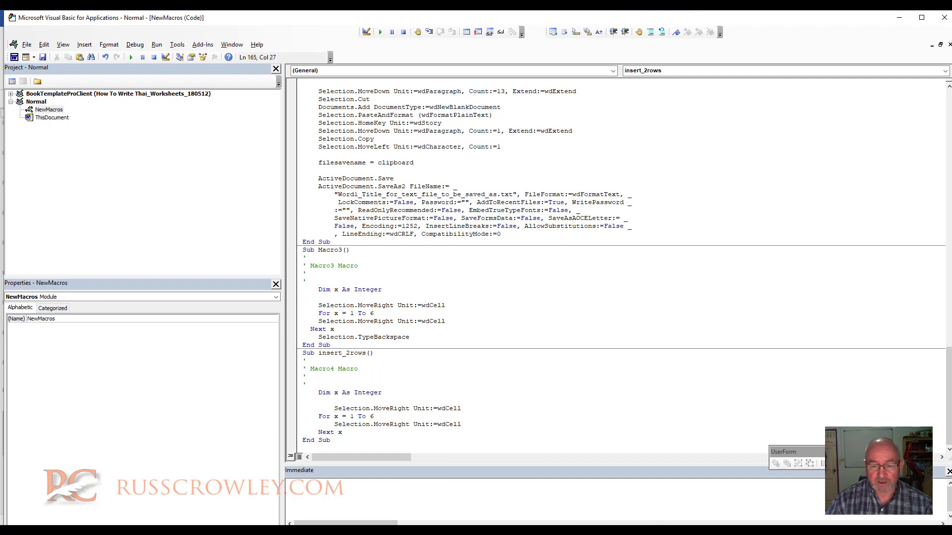
- Put the cursor in the right-hand table's last cell and recheck the macro code
{"action": "key", "text": "alt+F11"}
{"action": "scroll", "coordinate": [419, 323], "scroll_direction": "down", "scroll_amount": 5}
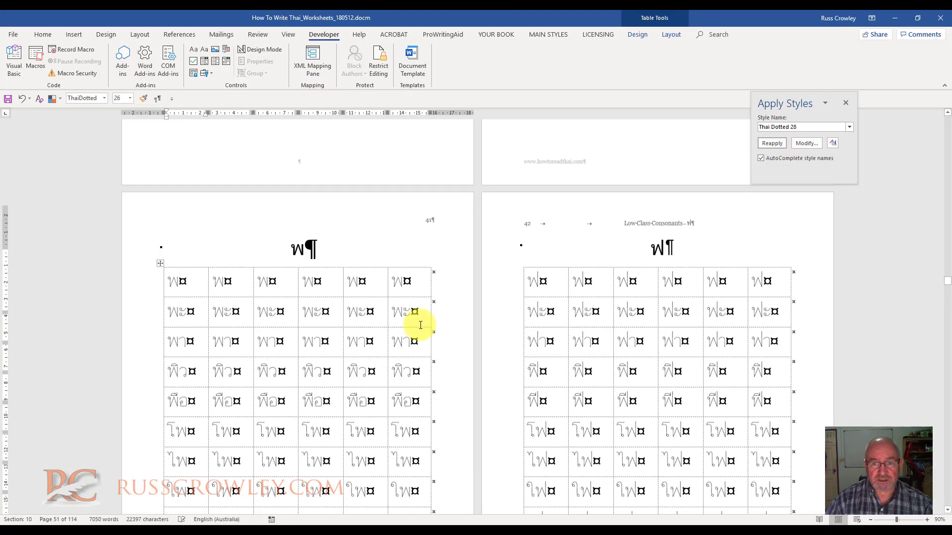
{"action": "scroll", "coordinate": [632, 327], "scroll_direction": "up", "scroll_amount": 5}
{"action": "scroll", "coordinate": [632, 327], "scroll_direction": "up", "scroll_amount": 2}
{"action": "left_click", "coordinate": [781, 233]}
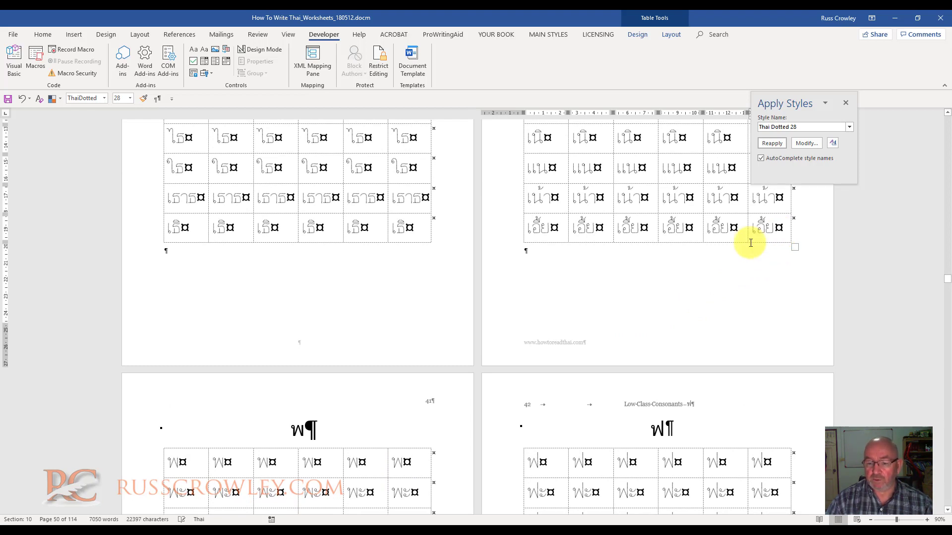
{"action": "key", "text": "alt+F11"}
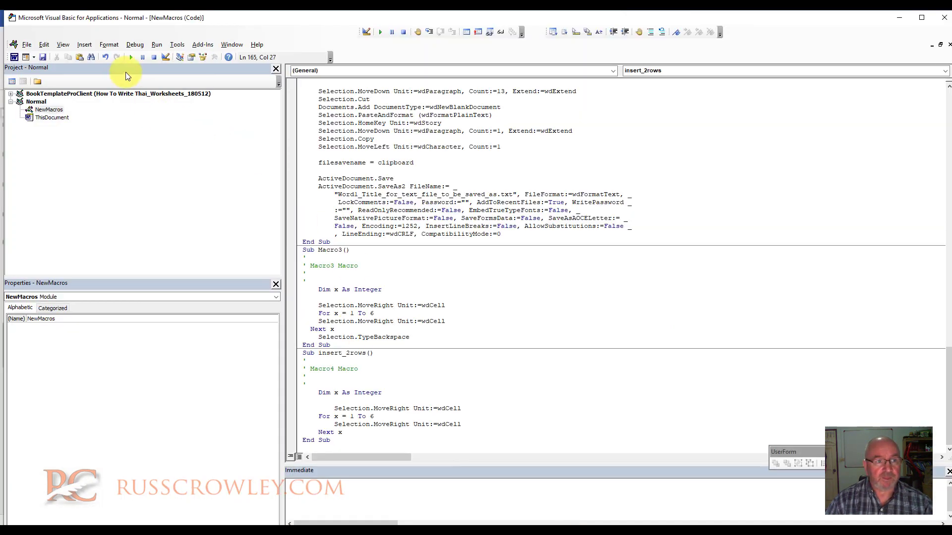
{"action": "key", "text": "alt+F11"}
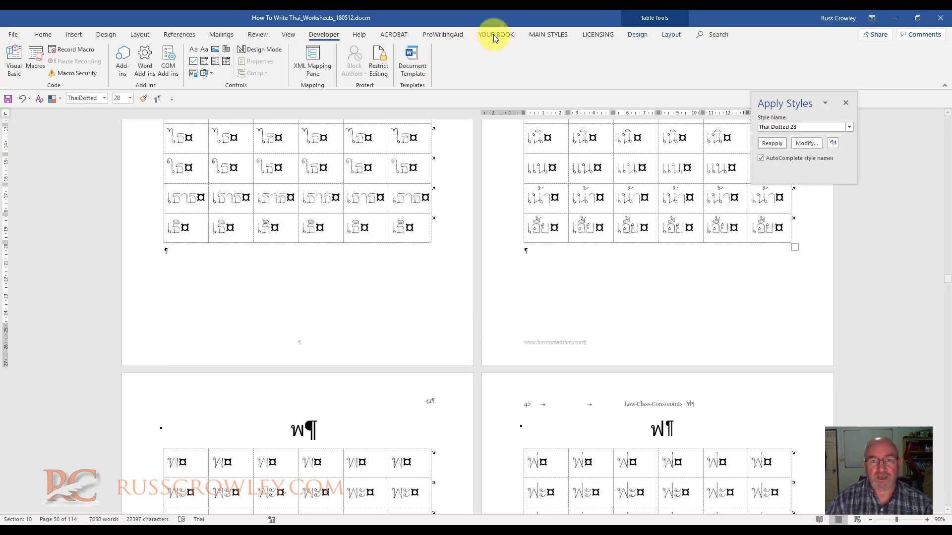
- Add the Normal.NewMacros.insert_2rows macro to the Quick Access Toolbar and save
{"action": "right_click", "coordinate": [499, 67]}
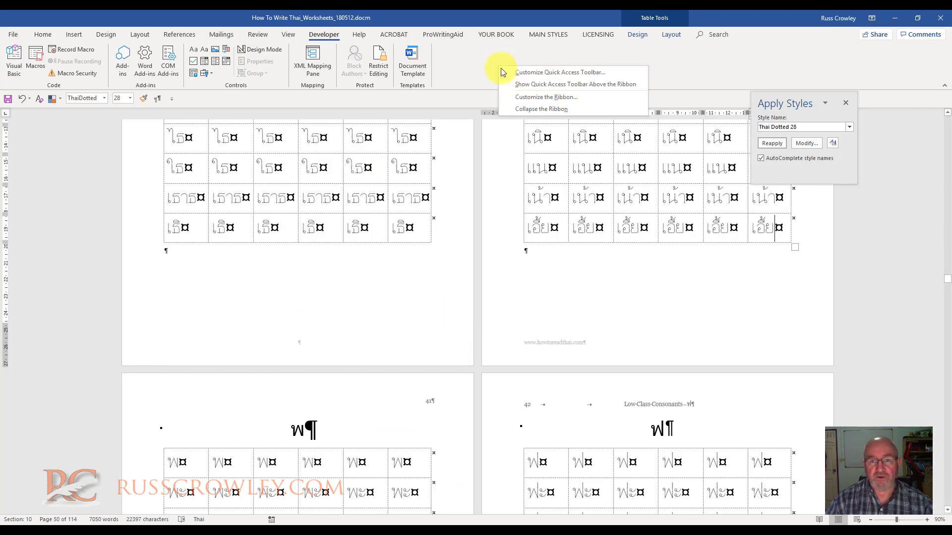
{"action": "left_click", "coordinate": [535, 72]}
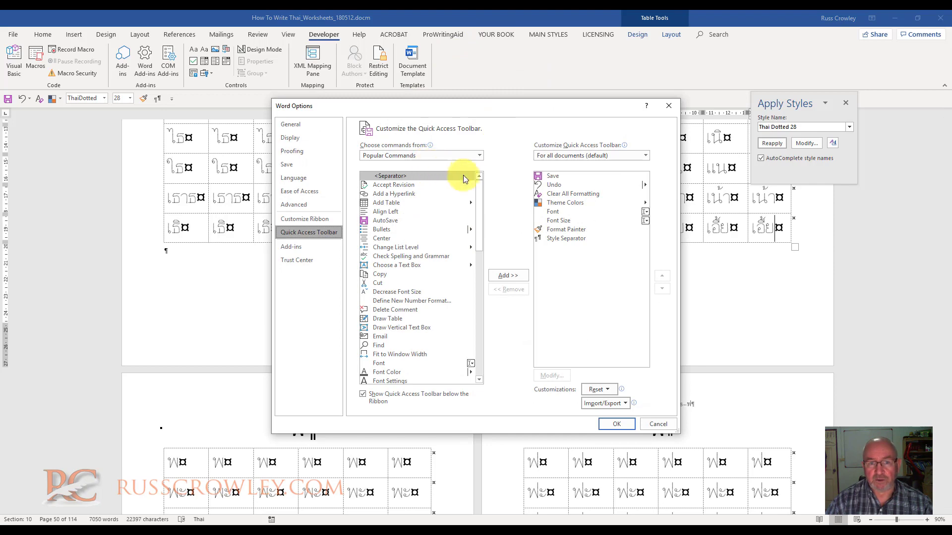
{"action": "left_click", "coordinate": [669, 105]}
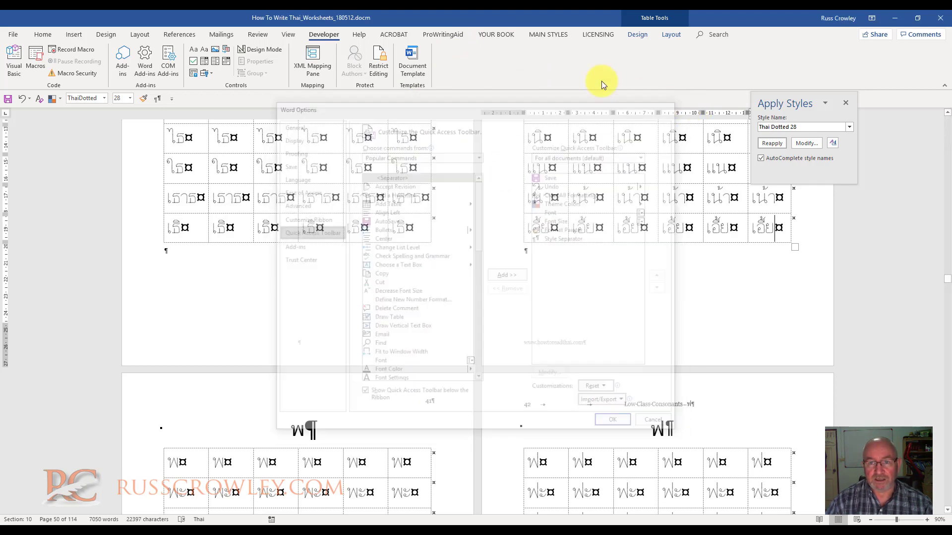
{"action": "right_click", "coordinate": [542, 68]}
{"action": "left_click", "coordinate": [563, 71]}
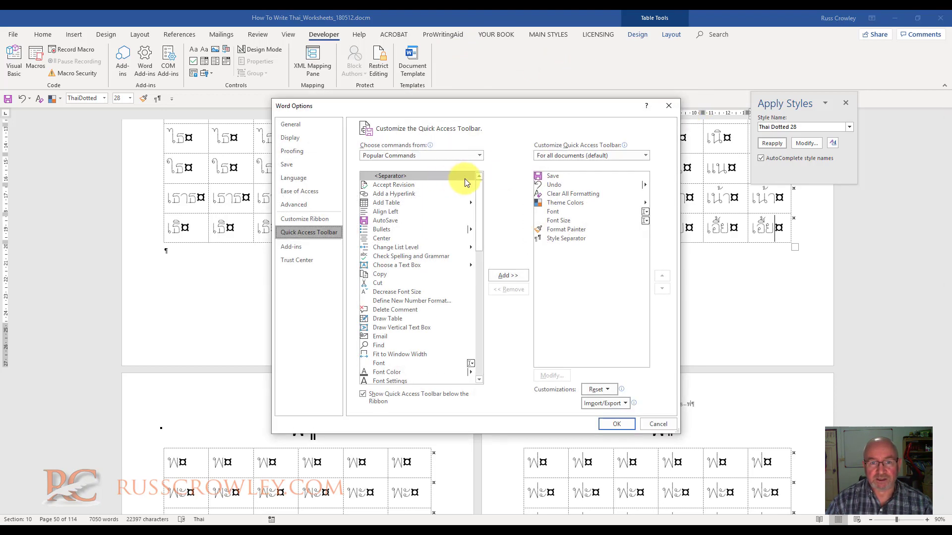
{"action": "left_click", "coordinate": [479, 156]}
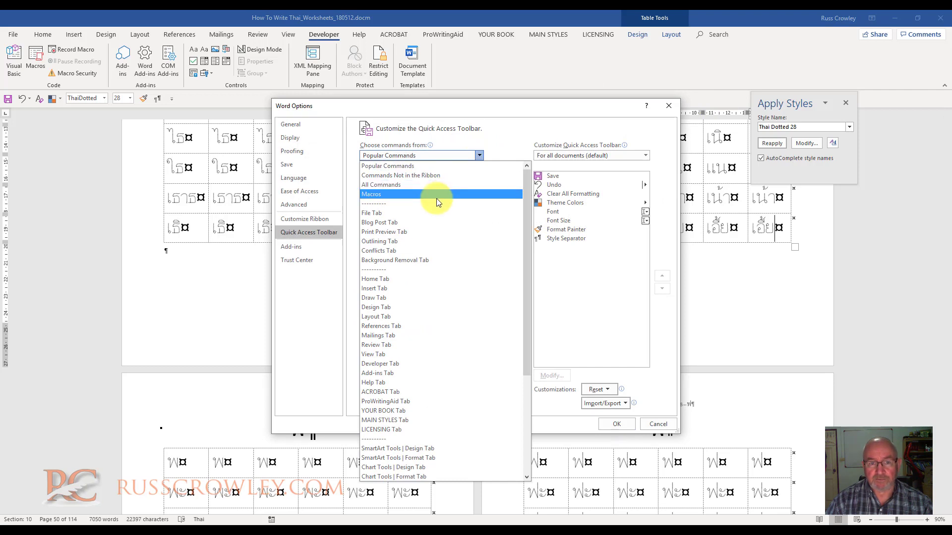
{"action": "left_click", "coordinate": [436, 197]}
{"action": "scroll", "coordinate": [482, 199], "scroll_direction": "down", "scroll_amount": 2}
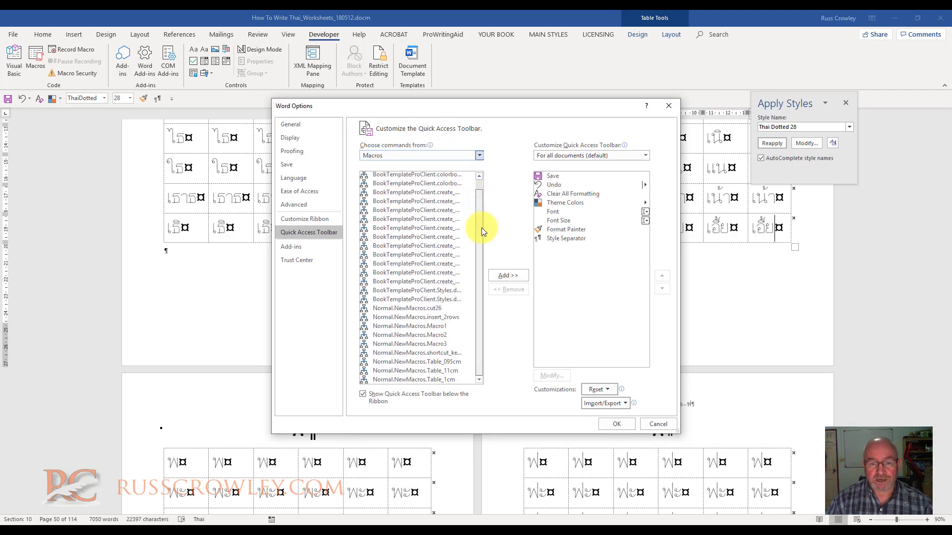
{"action": "left_click", "coordinate": [432, 318]}
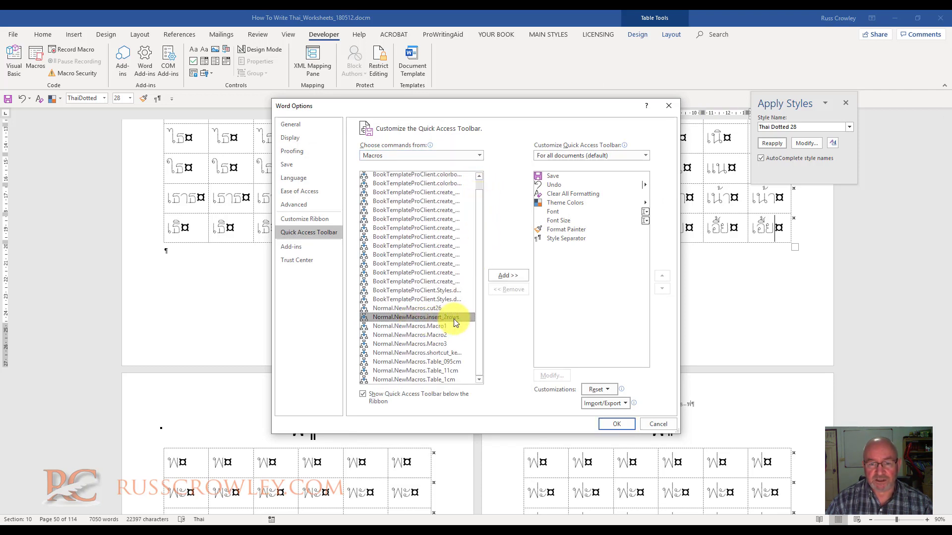
{"action": "left_click", "coordinate": [505, 275]}
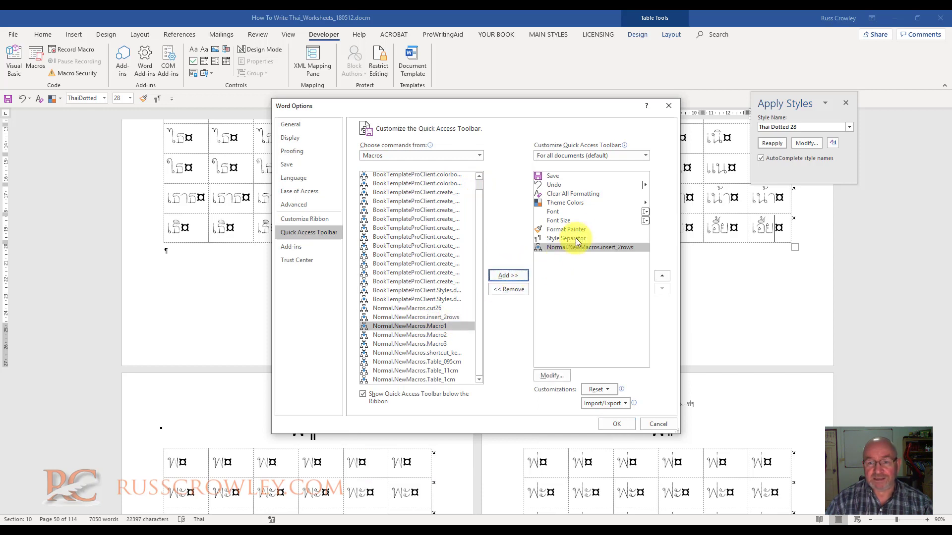
{"action": "left_click", "coordinate": [618, 425]}
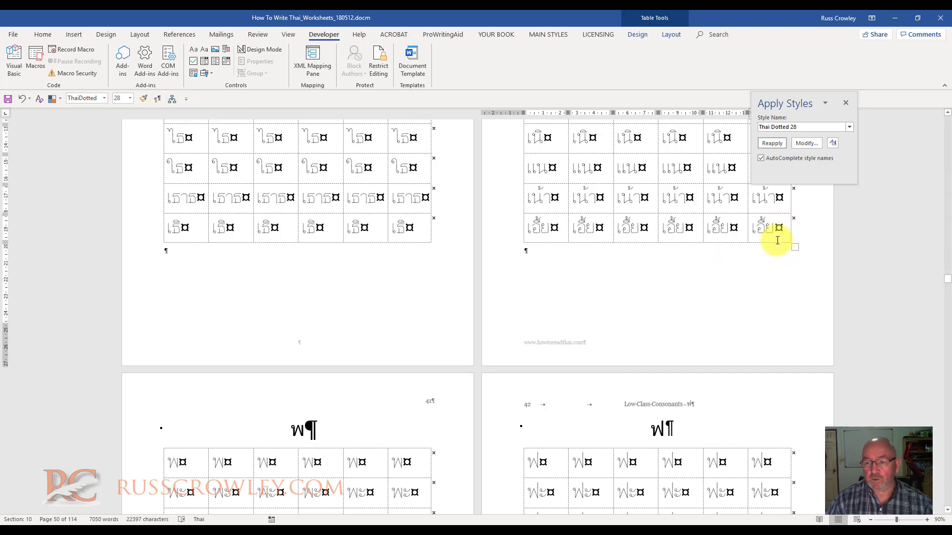
- Add two blank rows to the right and left tables with the insert_2rows button
{"action": "left_click", "coordinate": [176, 101]}
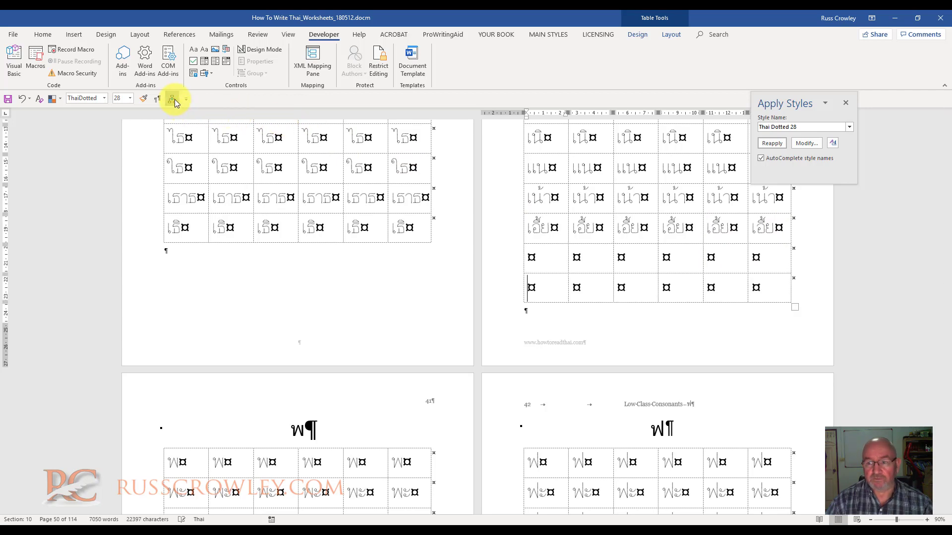
{"action": "left_click", "coordinate": [407, 227]}
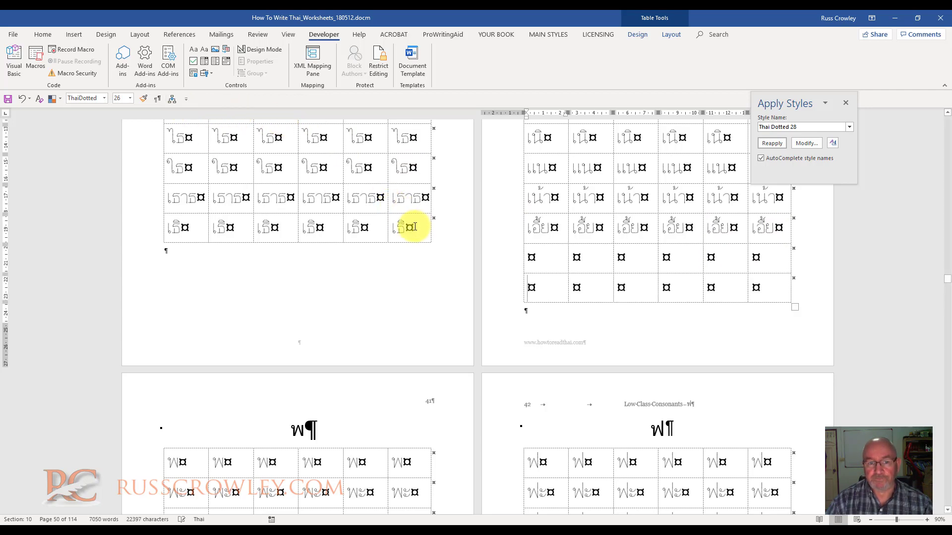
{"action": "left_click", "coordinate": [175, 98]}
{"action": "scroll", "coordinate": [580, 213], "scroll_direction": "up", "scroll_amount": 6}
{"action": "scroll", "coordinate": [674, 216], "scroll_direction": "down", "scroll_amount": 5}
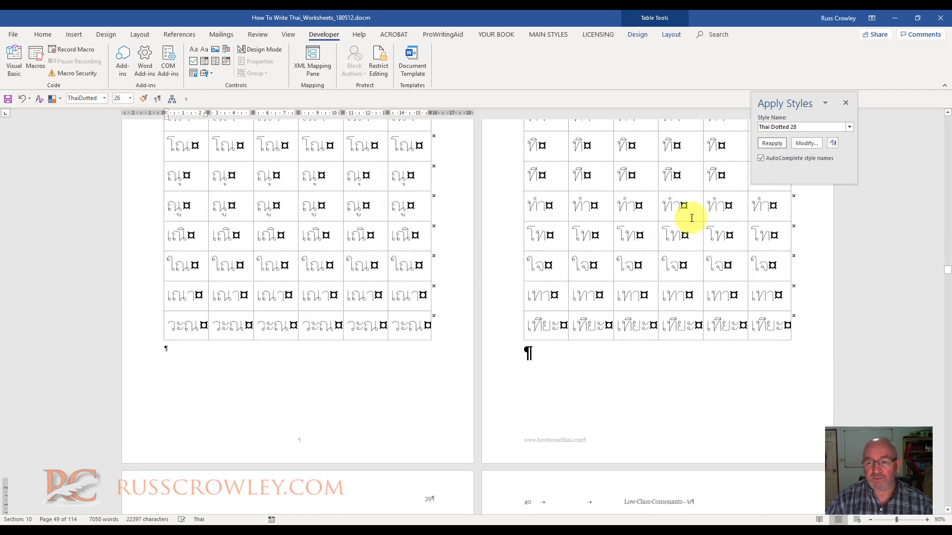
- Add two blank rows to the next right and left tables using the Alt+9 shortcut
{"action": "left_click", "coordinate": [782, 330]}
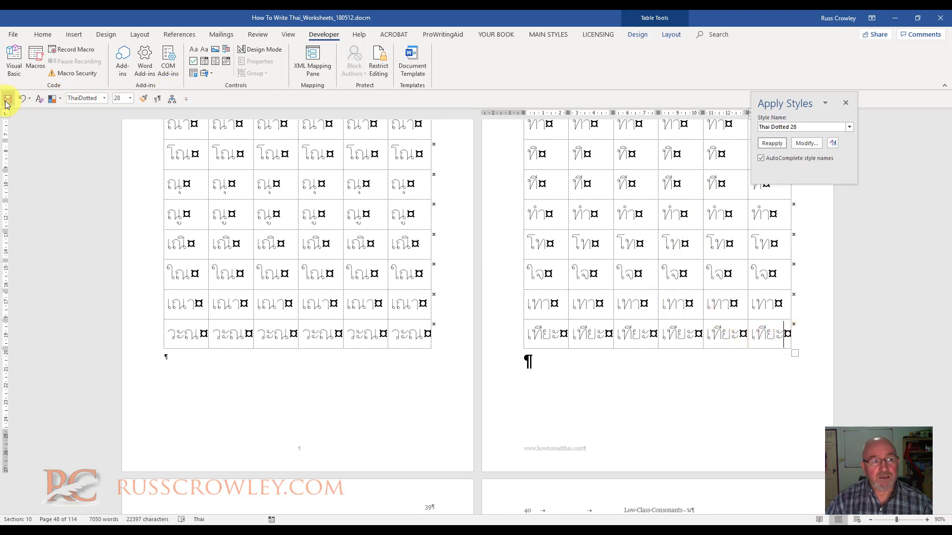
{"action": "key", "text": "alt"}
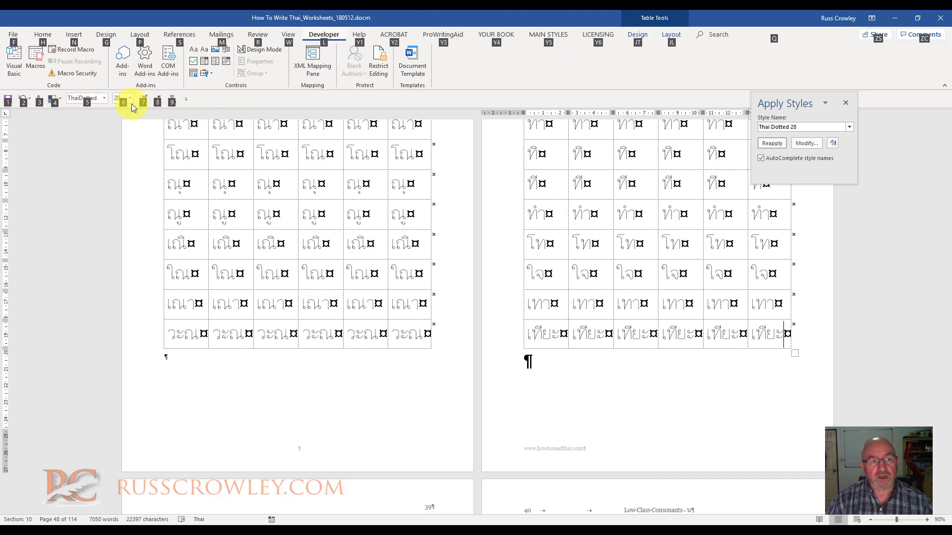
{"action": "left_click", "coordinate": [788, 336]}
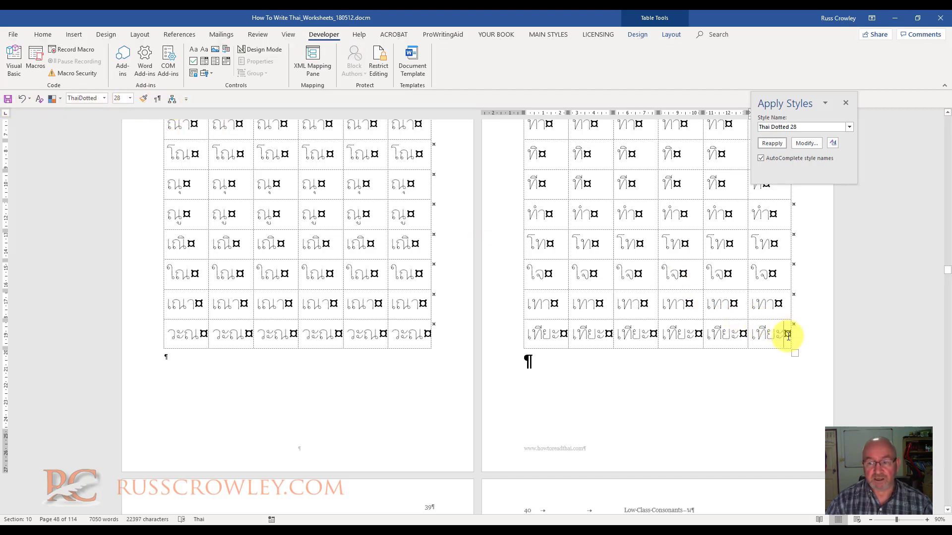
{"action": "key", "text": "alt"}
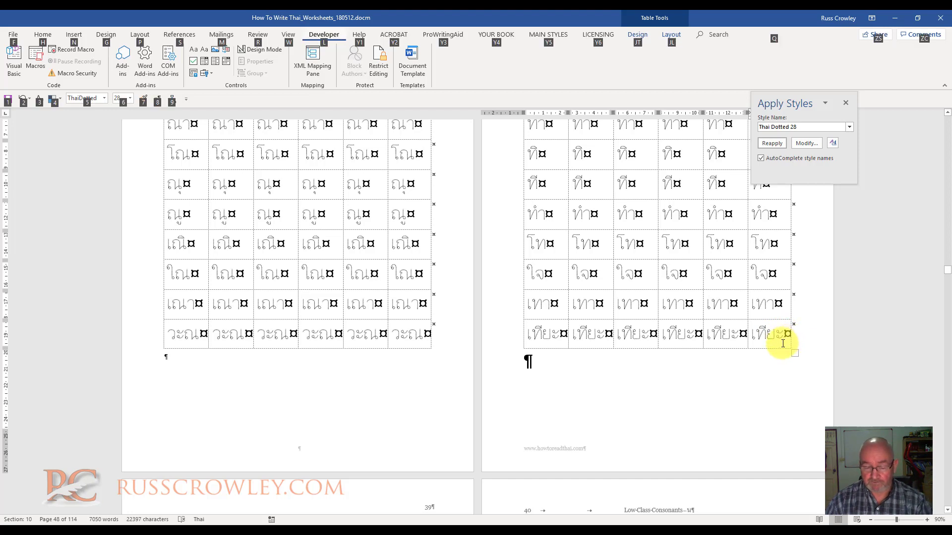
{"action": "key", "text": "9"}
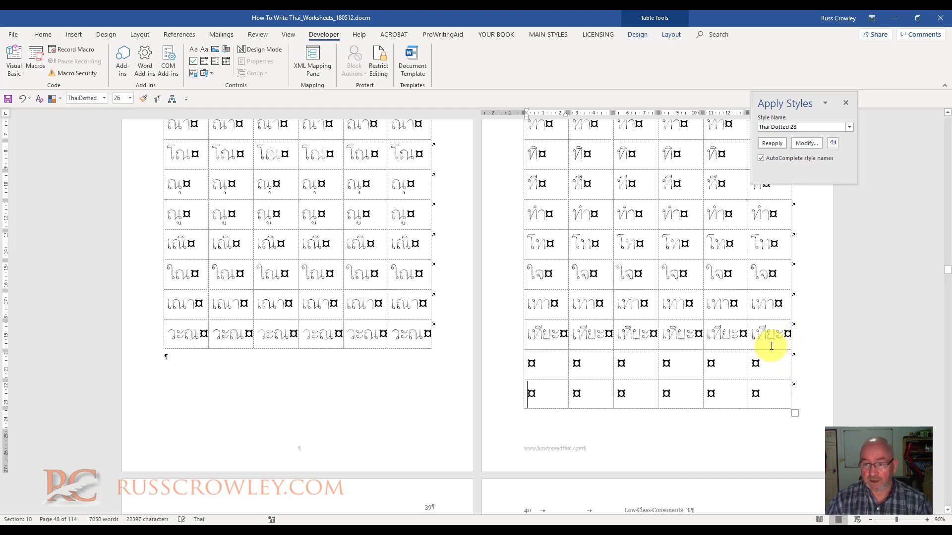
{"action": "left_click", "coordinate": [423, 334]}
{"action": "key", "text": "alt"}
{"action": "key", "text": "9"}
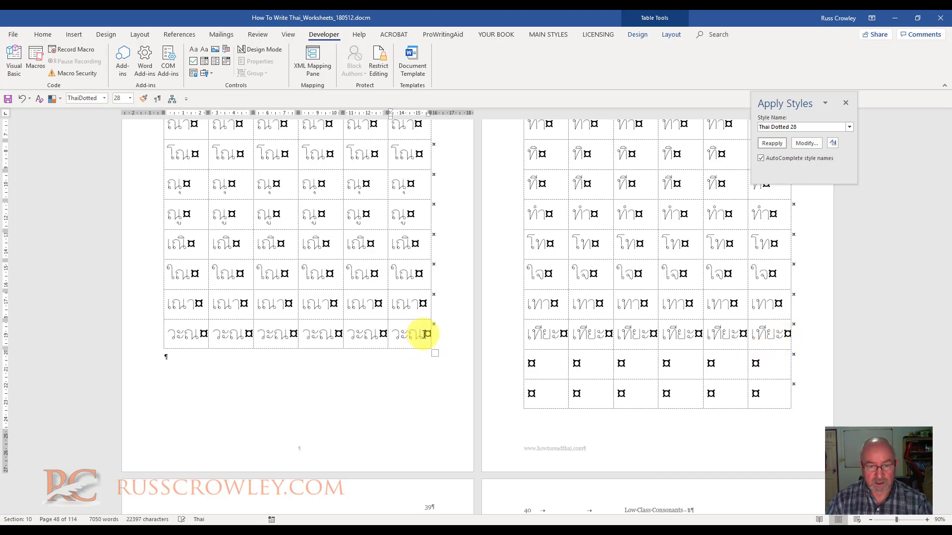
{"action": "right_click", "coordinate": [464, 94]}
- Assign the Ctrl+Q keyboard shortcut to the insert_2rows macro in Word Options
{"action": "left_click", "coordinate": [487, 84]}
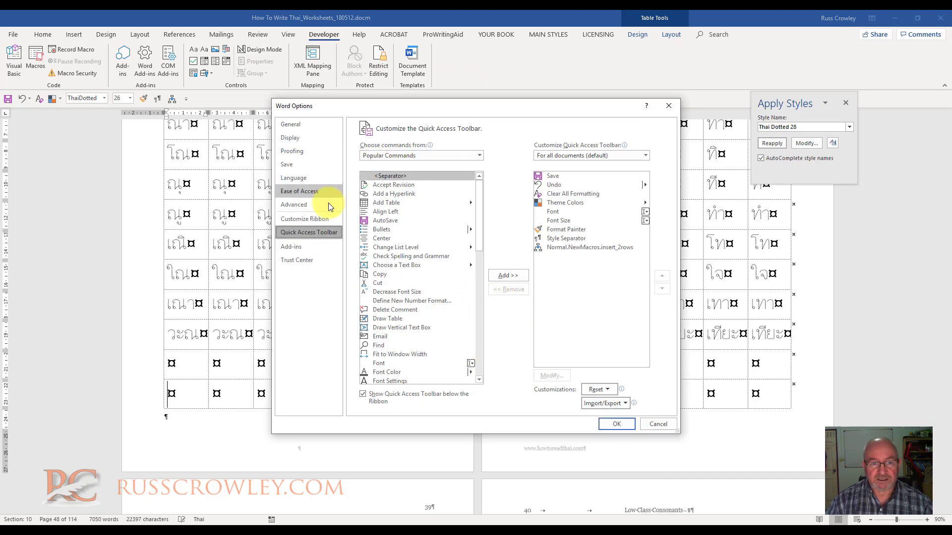
{"action": "left_click", "coordinate": [305, 219]}
{"action": "left_click", "coordinate": [429, 404]}
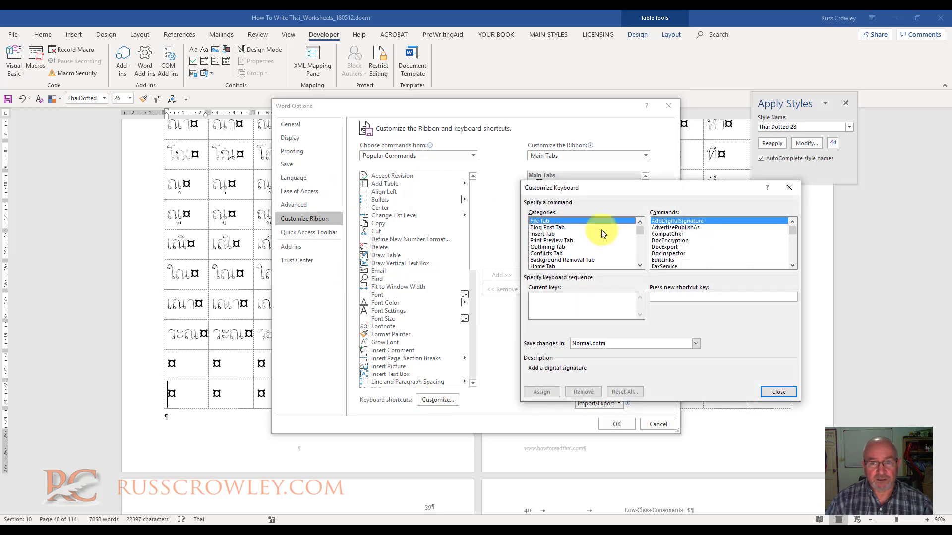
{"action": "left_click", "coordinate": [555, 248]}
{"action": "scroll", "coordinate": [555, 250], "scroll_direction": "down", "scroll_amount": 12}
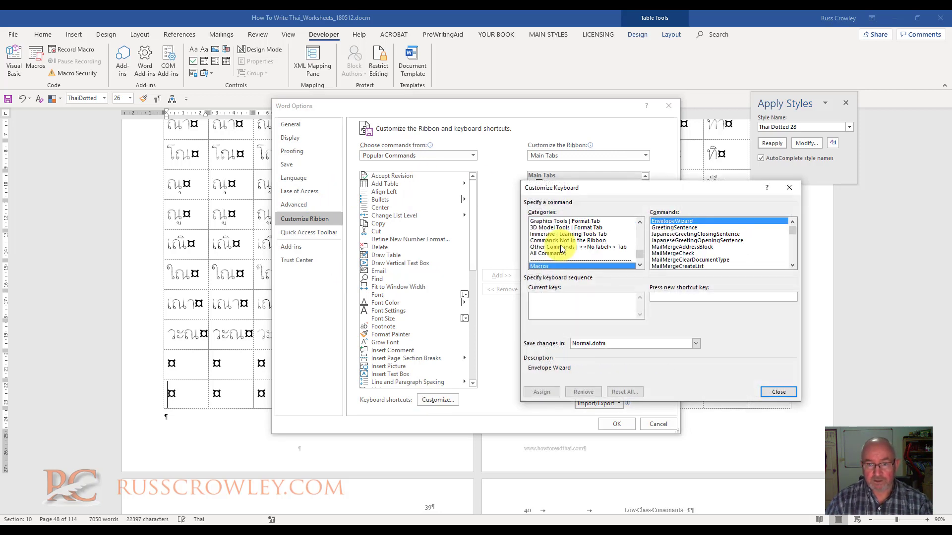
{"action": "left_click", "coordinate": [590, 267]}
{"action": "left_click", "coordinate": [677, 228]}
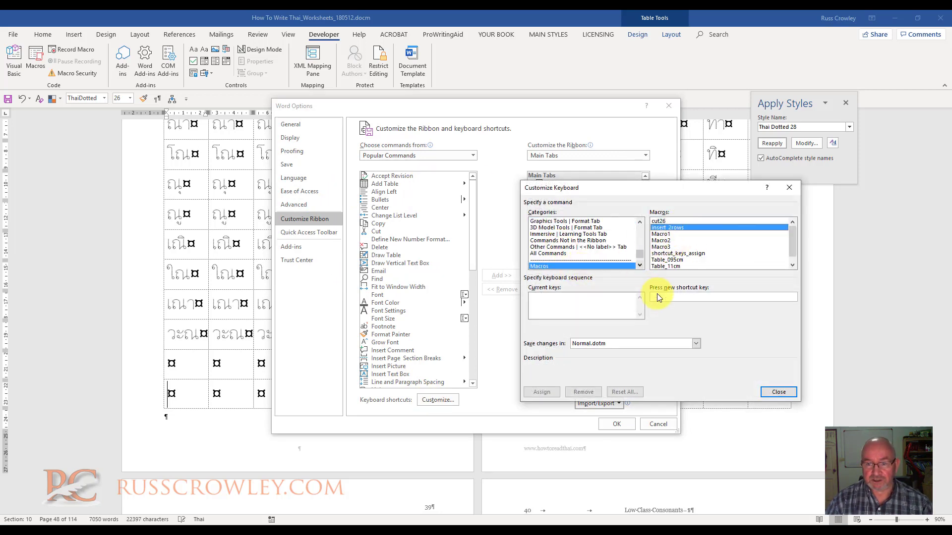
{"action": "key", "text": "ctrl+q"}
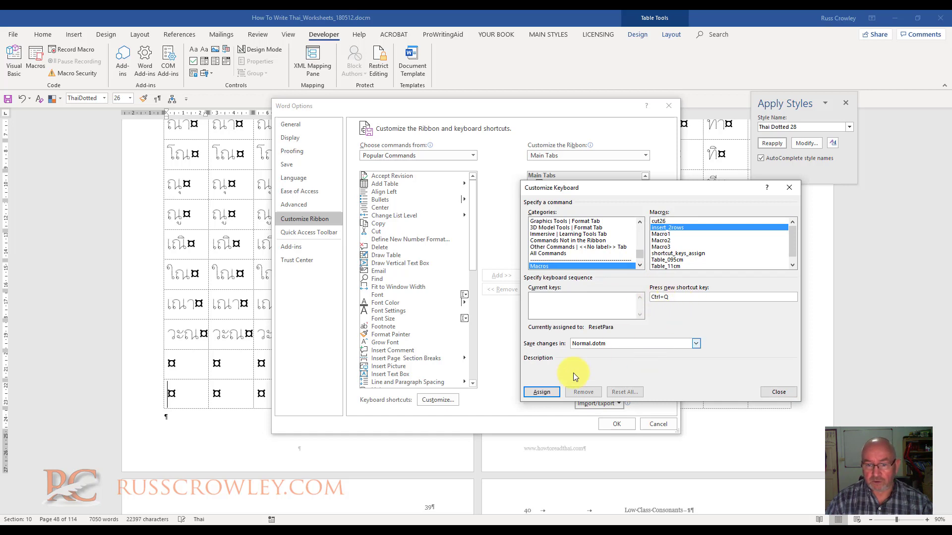
{"action": "left_click", "coordinate": [542, 392]}
{"action": "left_click", "coordinate": [776, 392]}
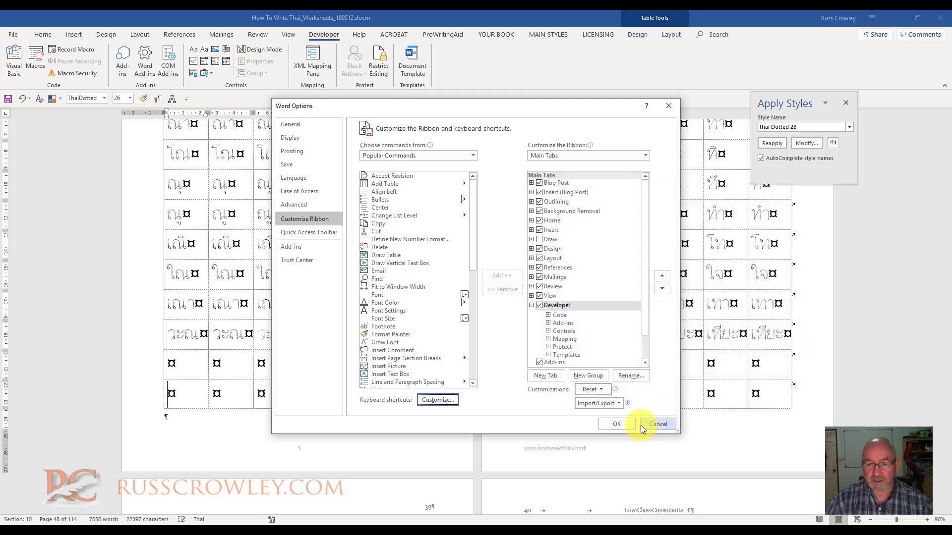
{"action": "left_click", "coordinate": [628, 424]}
- Add two blank rows to the tables ending in เตีย and ทัวะ via the shortcut
{"action": "scroll", "coordinate": [501, 251], "scroll_direction": "up", "scroll_amount": 6}
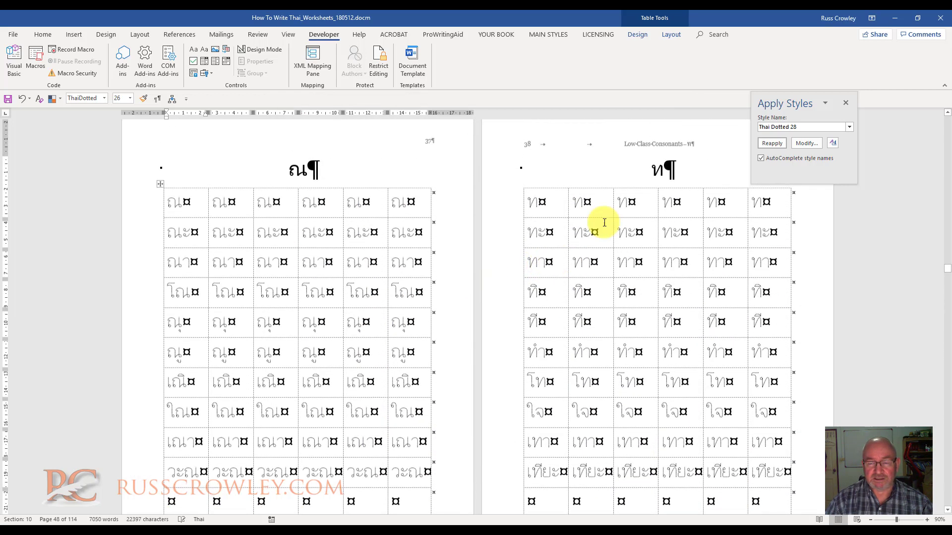
{"action": "scroll", "coordinate": [694, 232], "scroll_direction": "up", "scroll_amount": 5}
{"action": "left_click", "coordinate": [777, 349]}
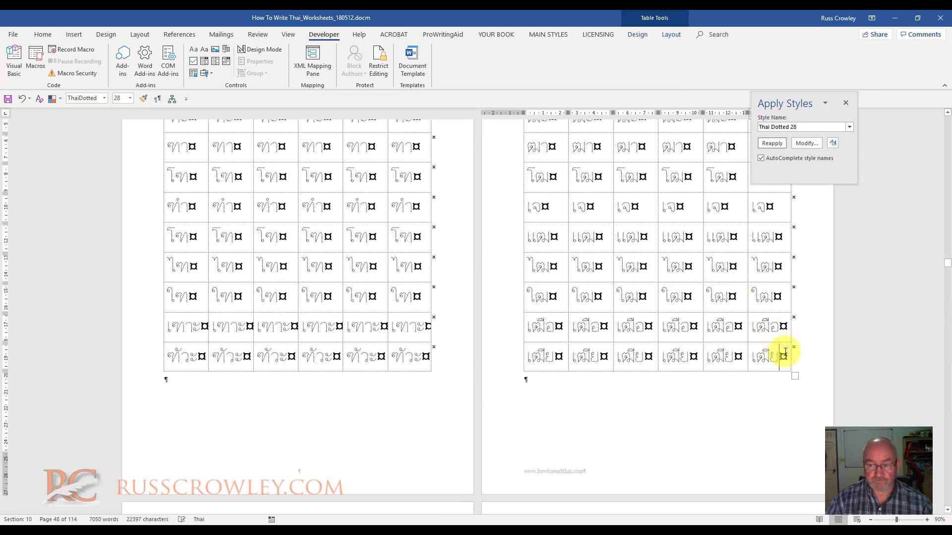
{"action": "key", "text": "alt+r"}
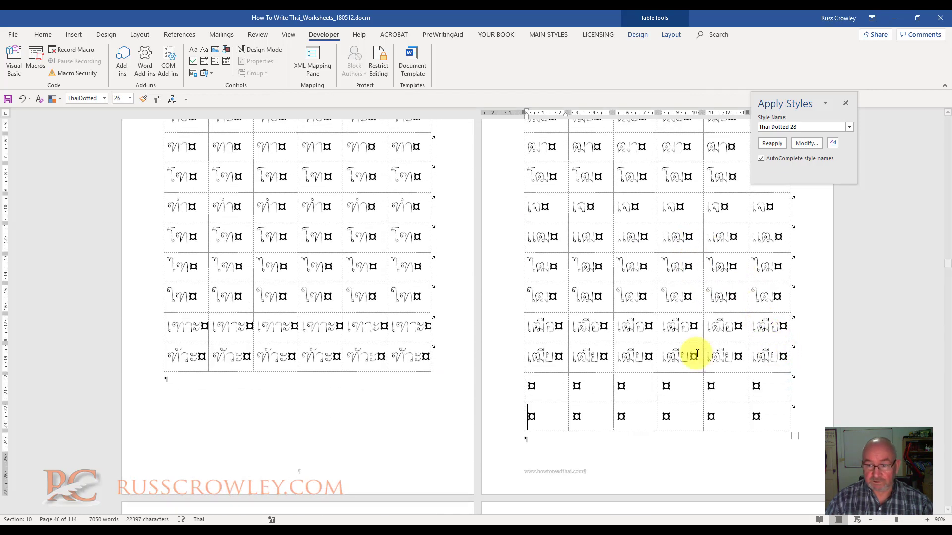
{"action": "left_click", "coordinate": [425, 358]}
{"action": "key", "text": "alt+r"}
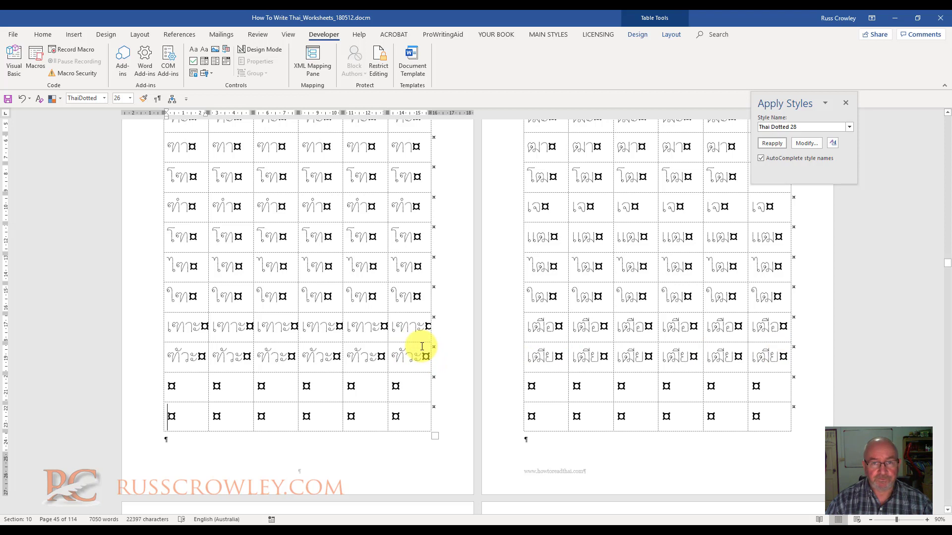